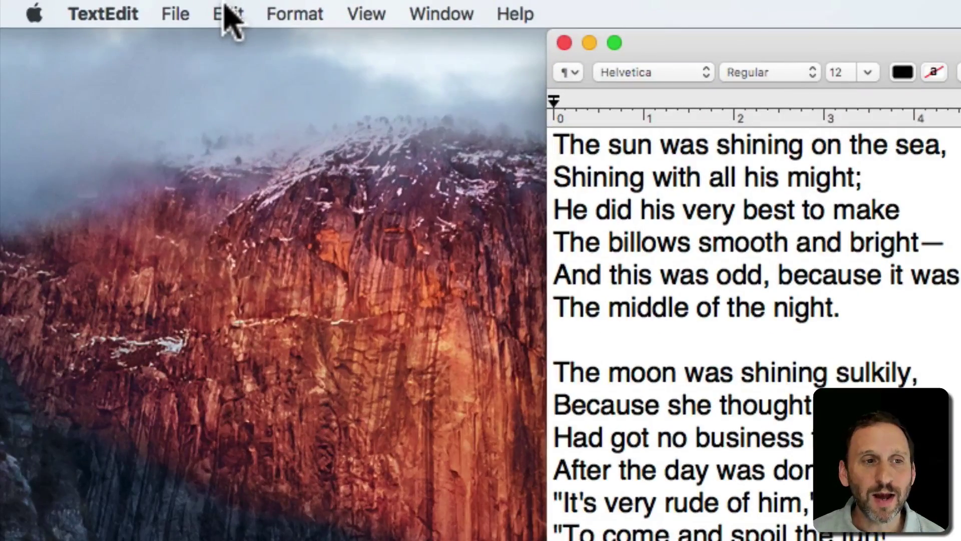
# Check TextEdit's Edit menu for an available undo, then dismiss it unchanged
pyautogui.click(92, 6)
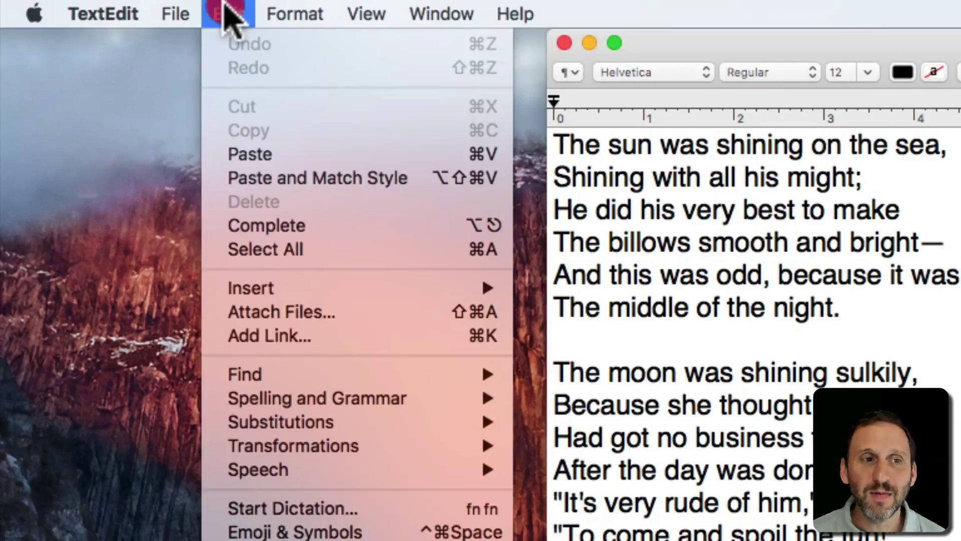
pyautogui.moveTo(224, 6); pyautogui.dragTo(492, 43)
pyautogui.click(901, 208)
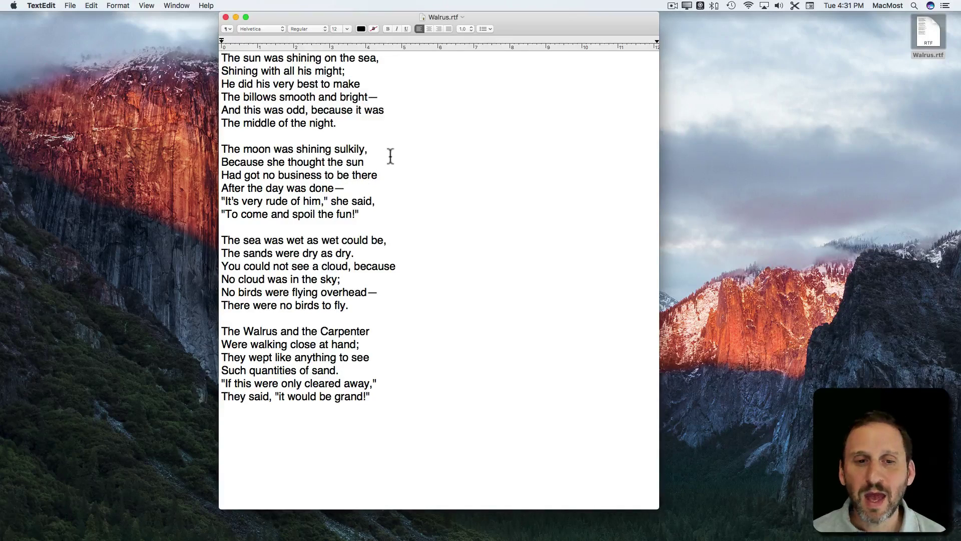
# Delete the "It's very rude of him" line, then undo the deletion
pyautogui.click(354, 200)
pyautogui.tripleClick(355, 200)
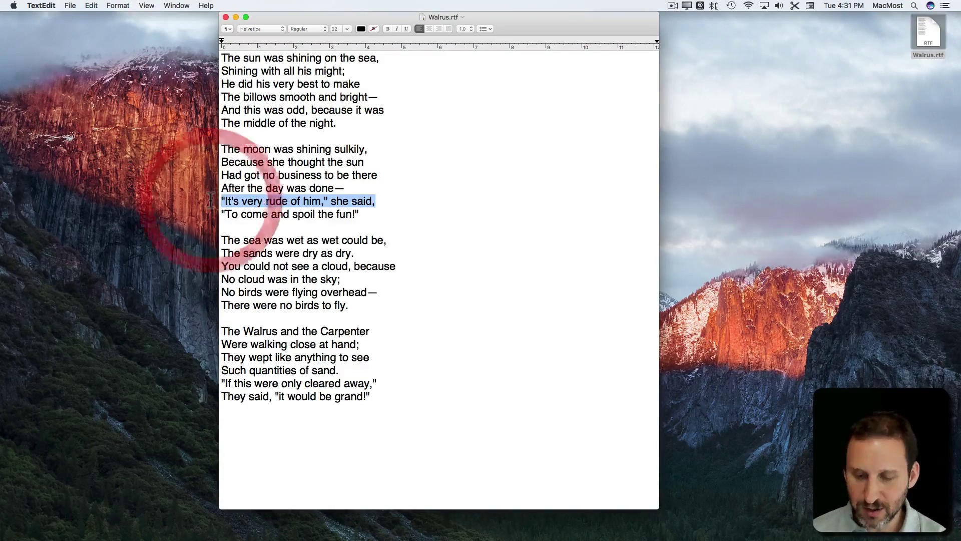
pyautogui.press('BackSpace')
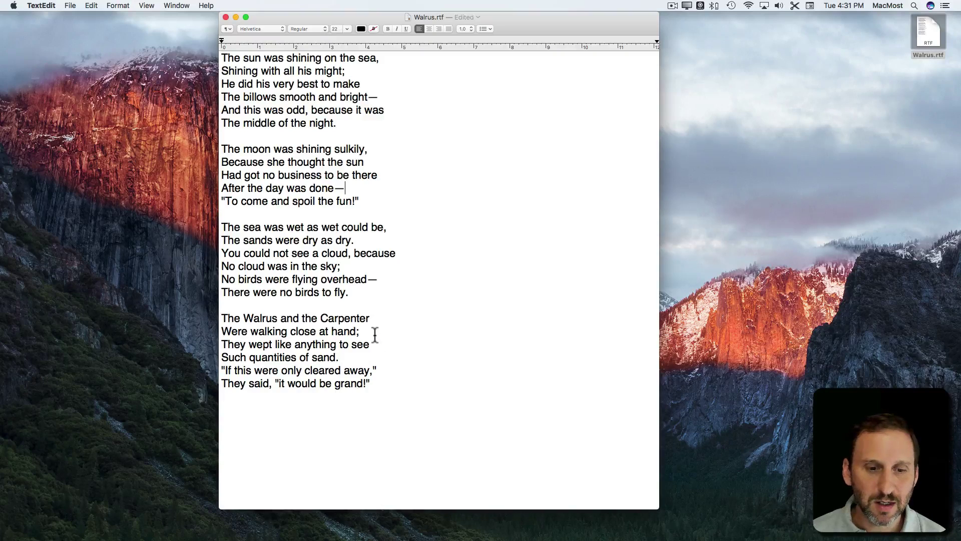
pyautogui.click(91, 5)
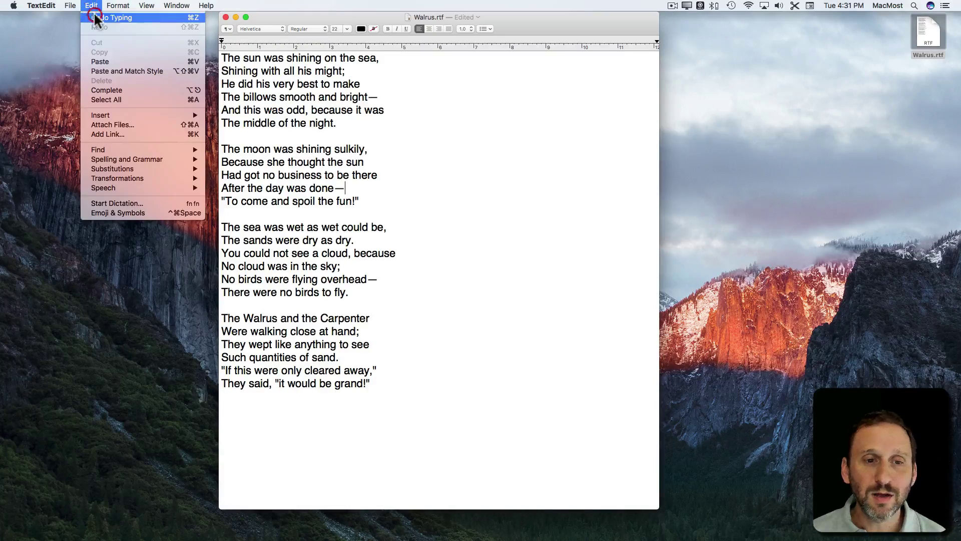
pyautogui.click(95, 16)
pyautogui.click(360, 176)
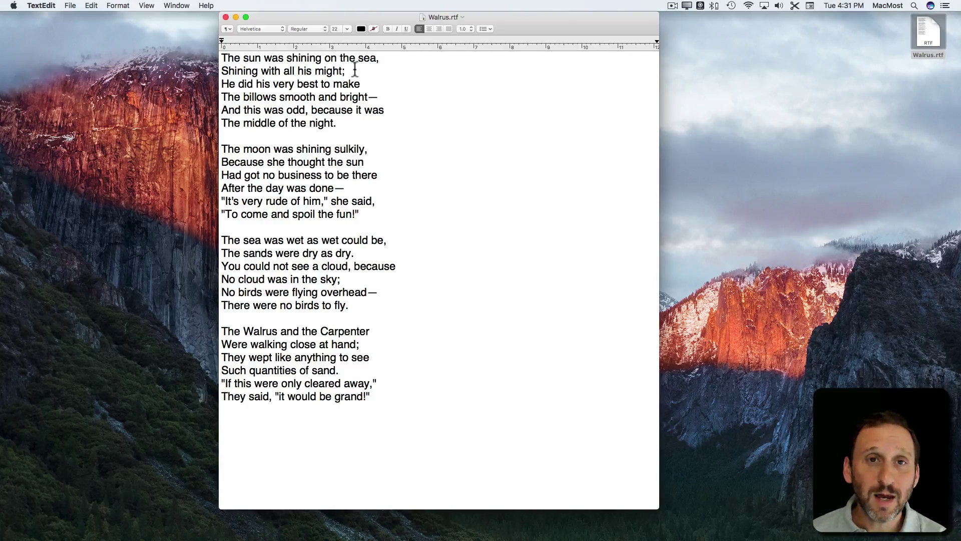
# Delete the Shining, cloud and They wept lines from the poem
pyautogui.moveTo(354, 69); pyautogui.dragTo(208, 71)
pyautogui.press('BackSpace')
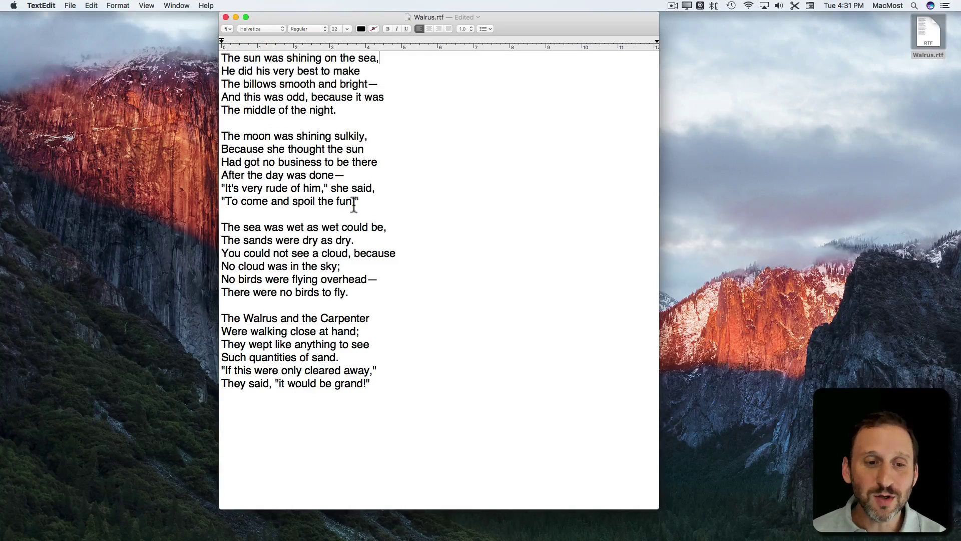
pyautogui.moveTo(394, 254); pyautogui.dragTo(209, 253)
pyautogui.press('BackSpace')
pyautogui.press('BackSpace')
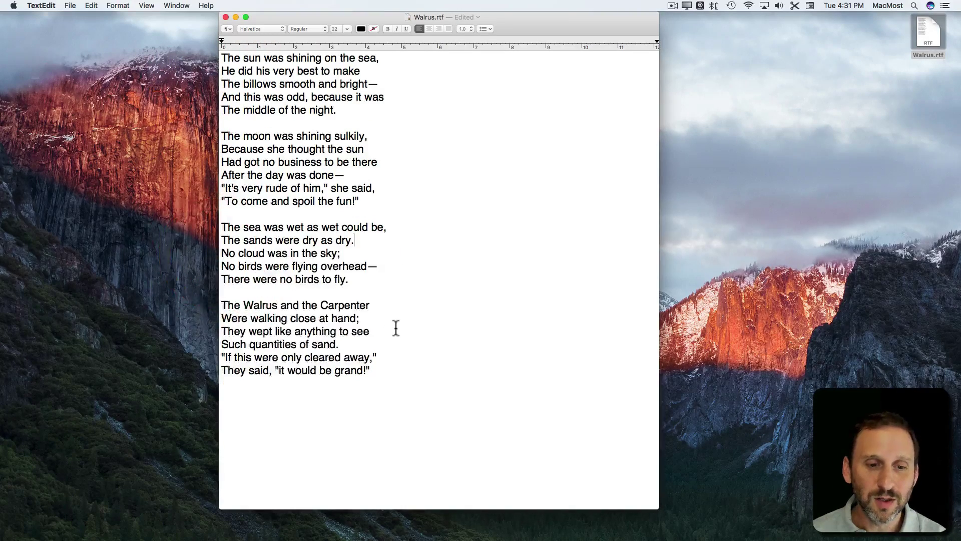
pyautogui.moveTo(381, 333); pyautogui.dragTo(208, 331)
pyautogui.press('BackSpace')
pyautogui.press('BackSpace')
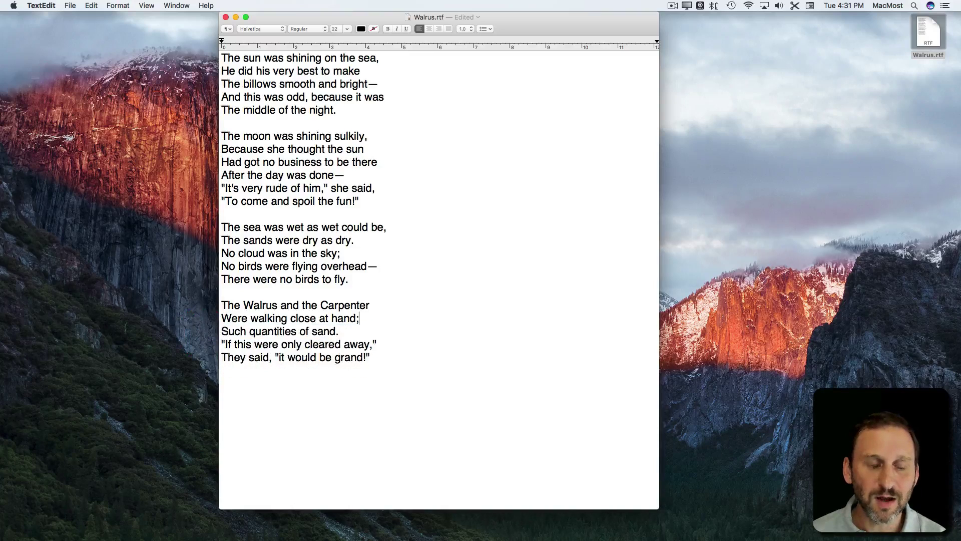
# Undo all three line deletions, then confirm Redo is now available
pyautogui.click(91, 6)
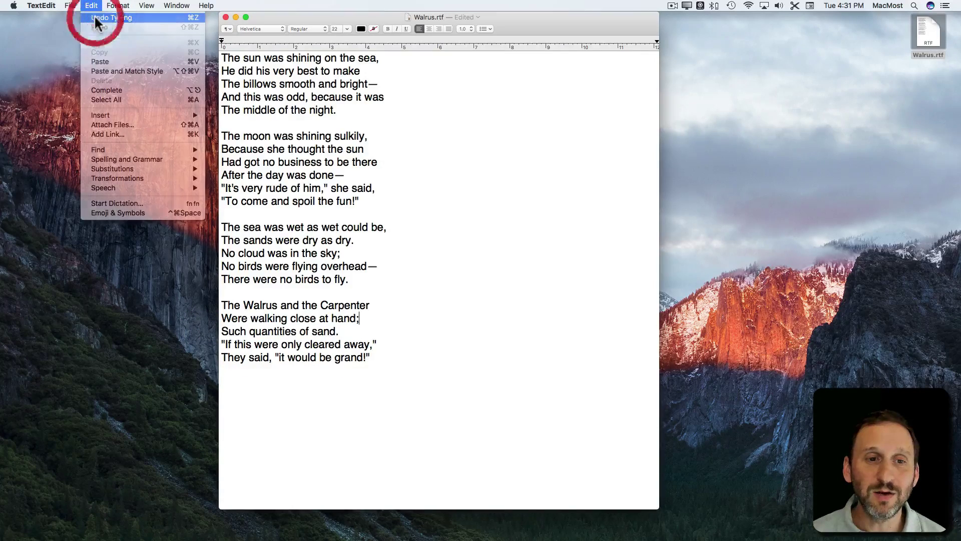
pyautogui.click(101, 15)
pyautogui.click(92, 6)
pyautogui.click(100, 17)
pyautogui.click(92, 5)
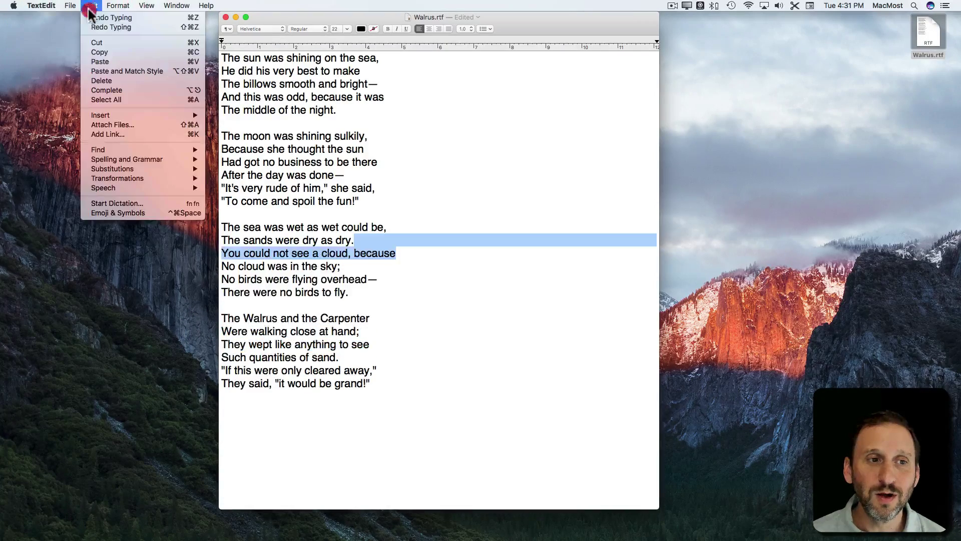
pyautogui.click(89, 18)
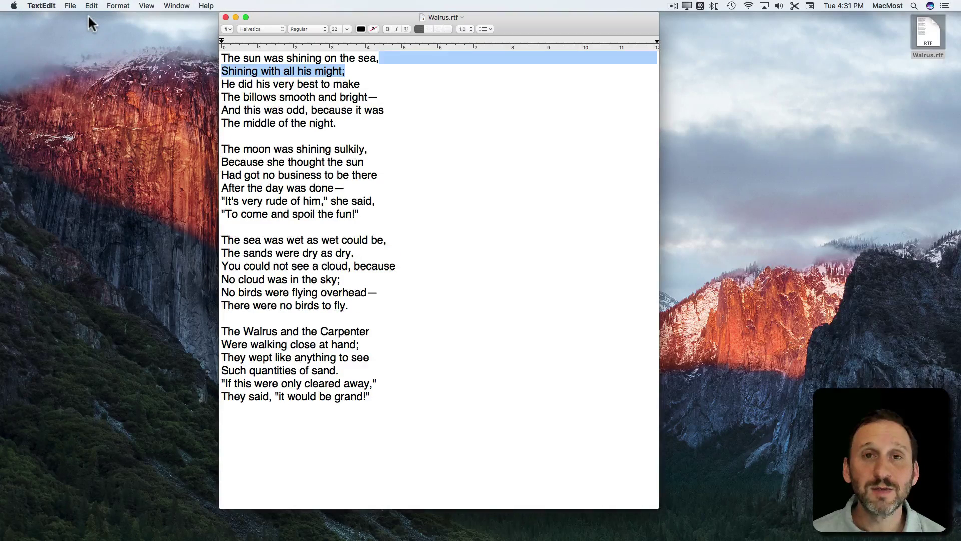
pyautogui.click(91, 7)
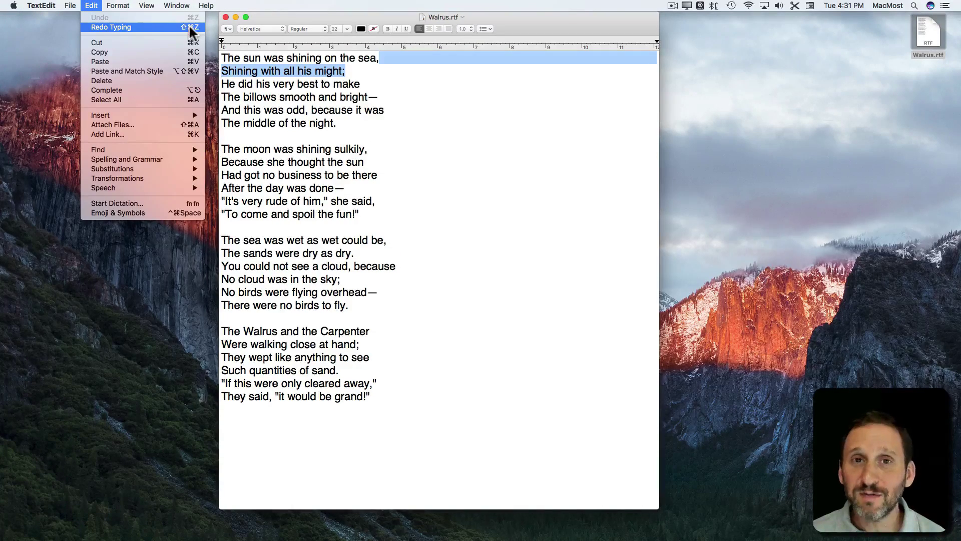
pyautogui.click(91, 6)
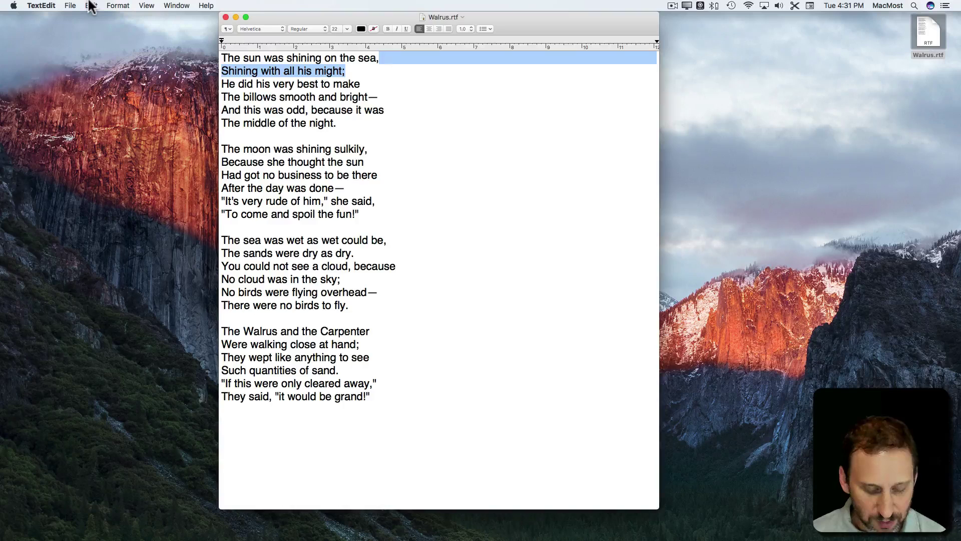
# Delete the Shining line again and undo that deletion
pyautogui.press('BackSpace')
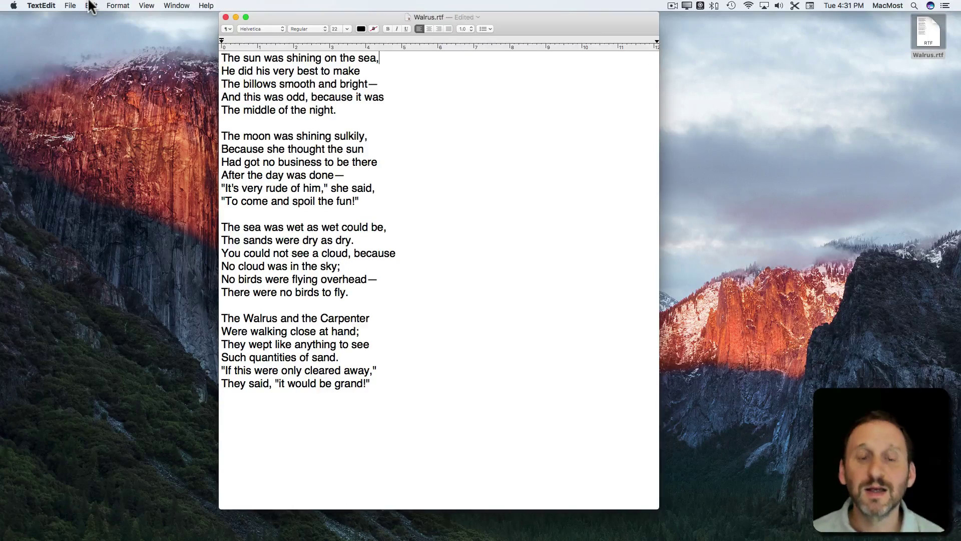
pyautogui.click(90, 6)
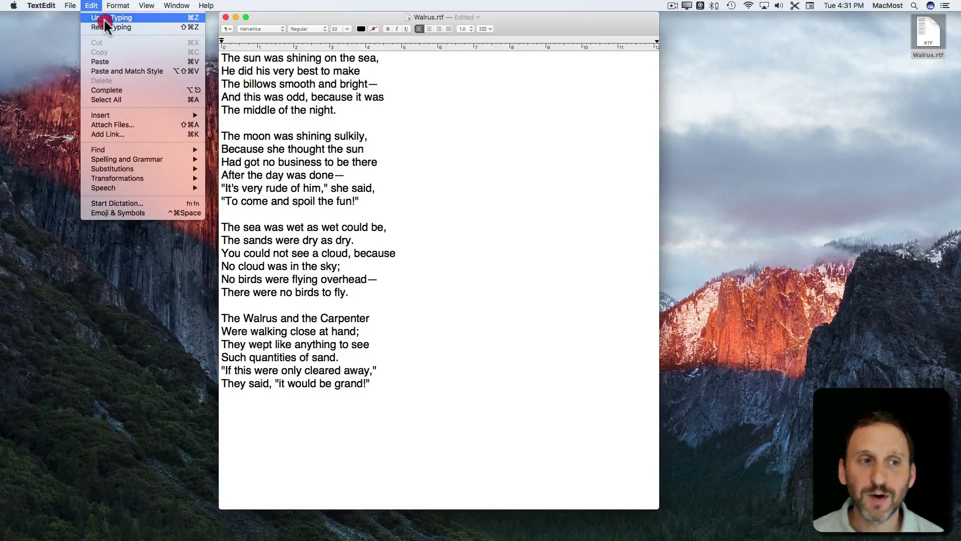
pyautogui.click(105, 19)
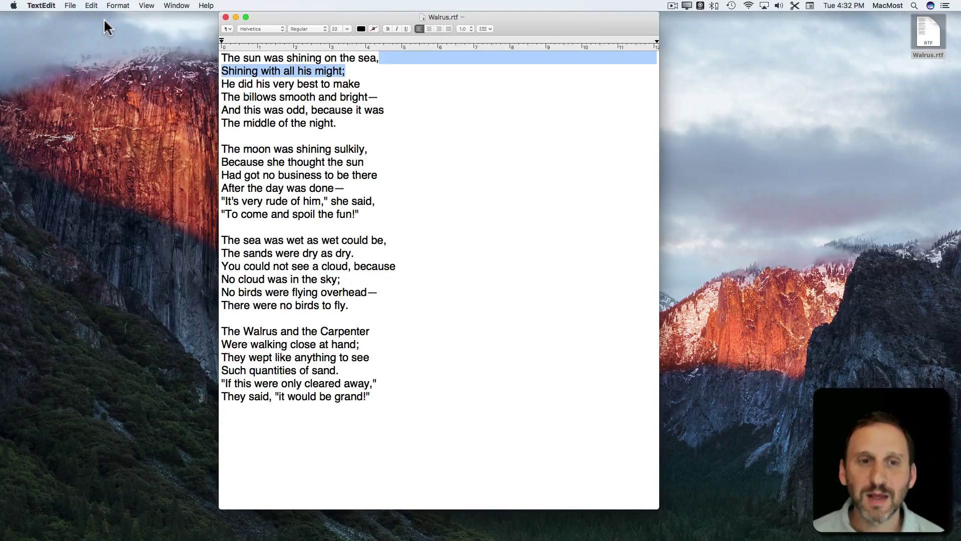
pyautogui.click(323, 150)
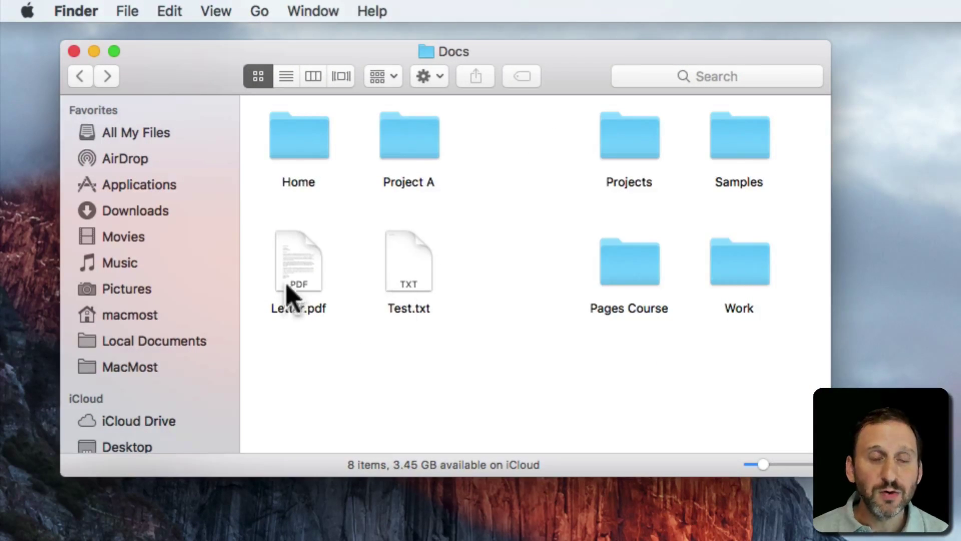
# Move Letter.pdf out of Docs to the Trash, then undo the move
pyautogui.click(306, 279)
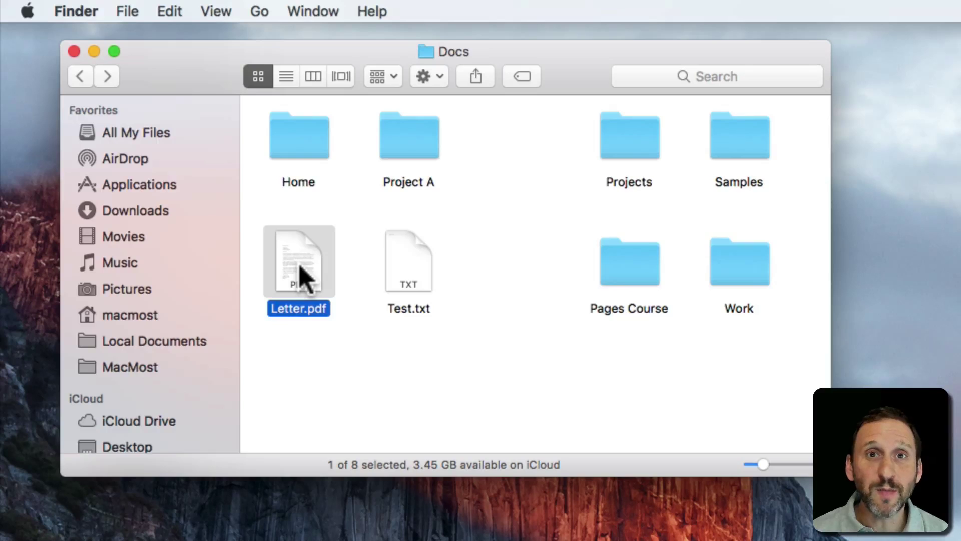
pyautogui.press('super+BackSpace')
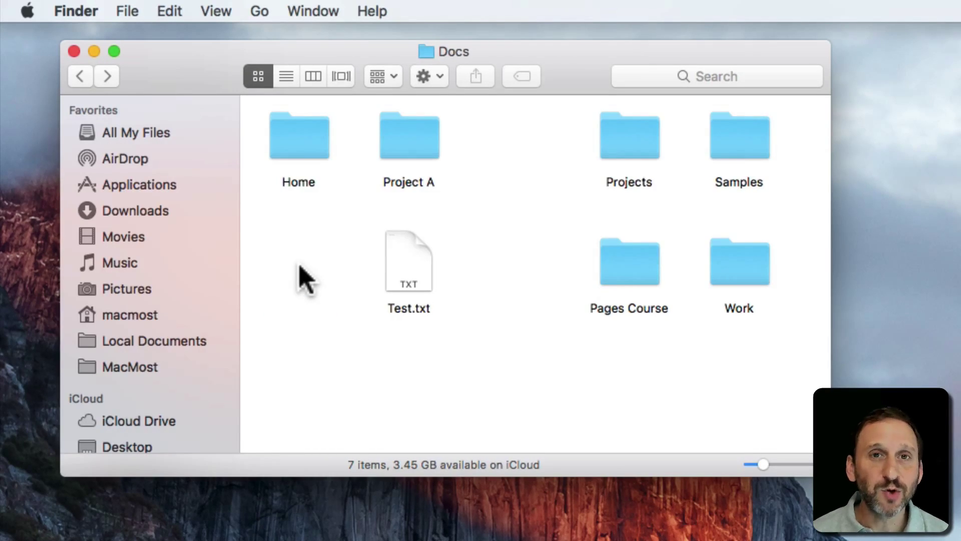
pyautogui.click(176, 10)
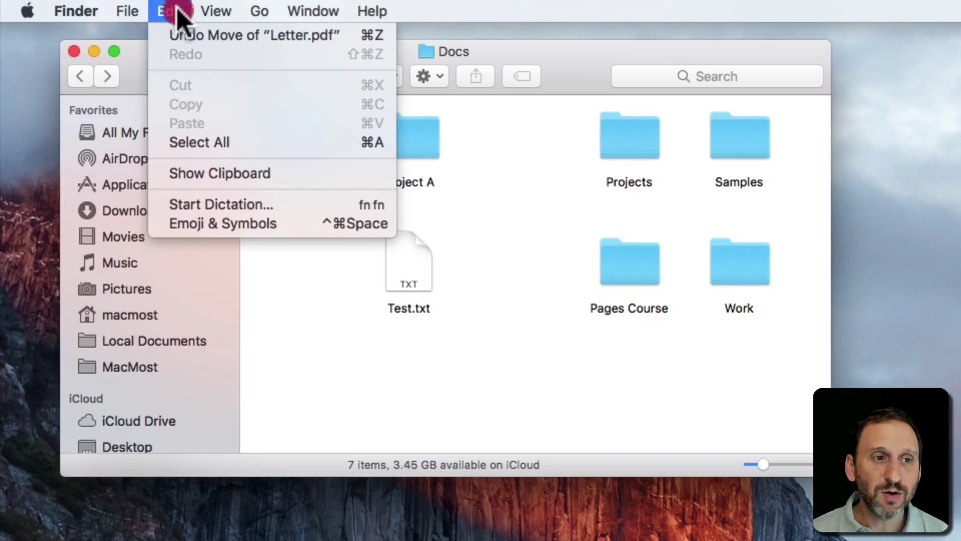
pyautogui.click(182, 36)
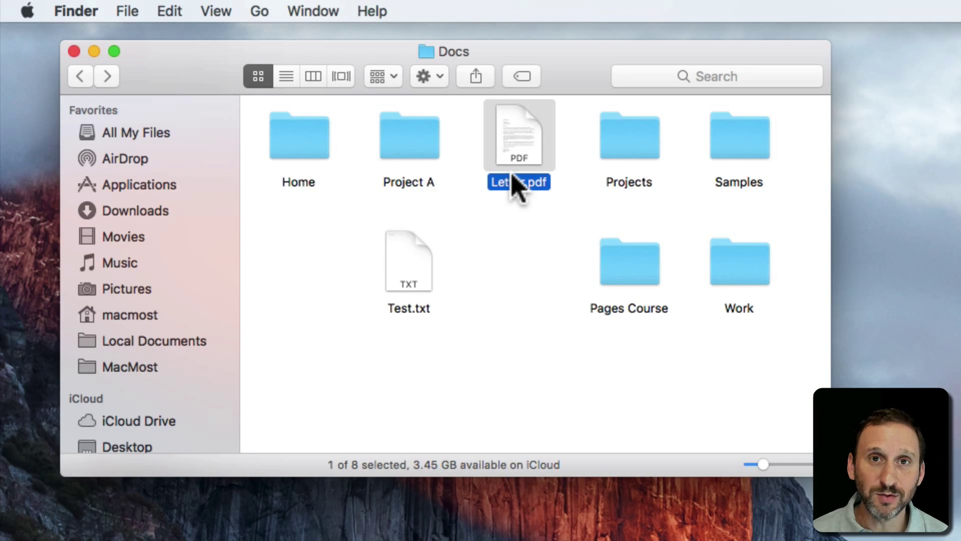
# Move Letter.pdf into the Pages Course folder, then undo it with Cmd-Z
pyautogui.click(515, 146)
pyautogui.moveTo(517, 146); pyautogui.dragTo(631, 267)
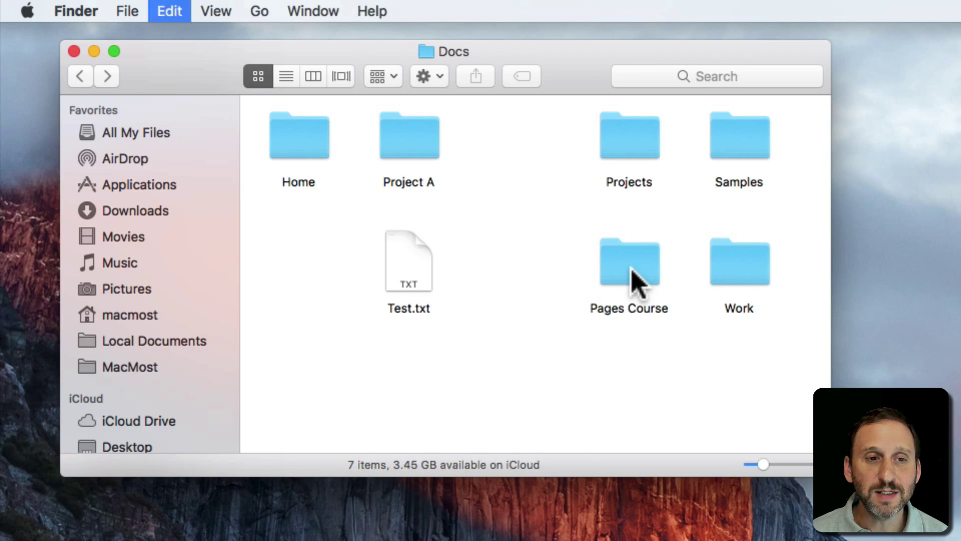
pyautogui.press('super+z')
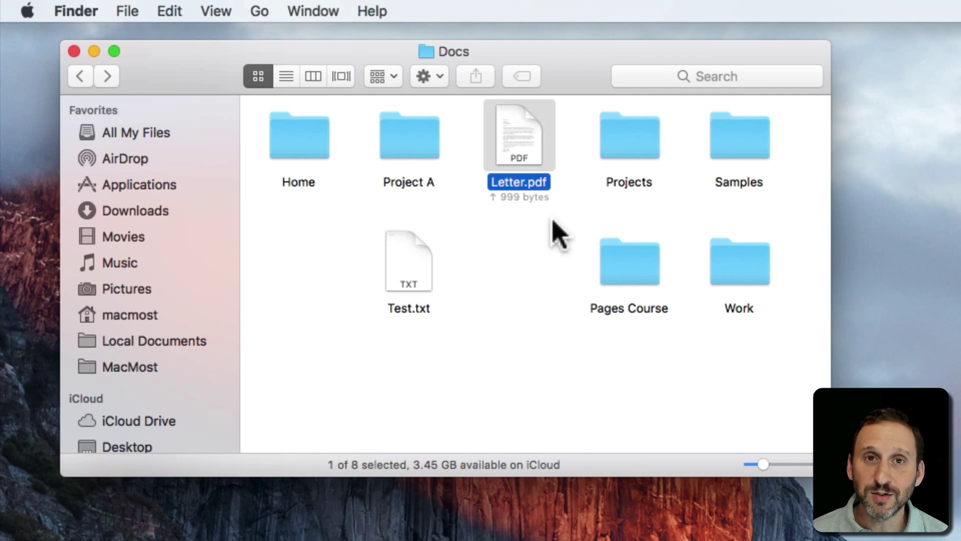
pyautogui.click(530, 237)
# Move Test.txt to Home and Letter.pdf to Project A, undo both, then move Letter.pdf into Projects
pyautogui.moveTo(400, 278); pyautogui.dragTo(297, 153)
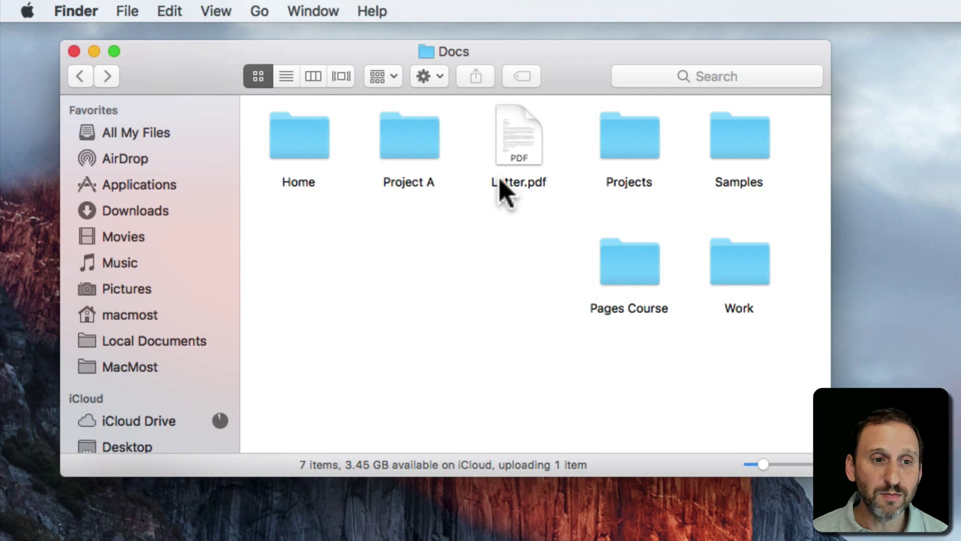
pyautogui.moveTo(511, 155); pyautogui.dragTo(411, 143)
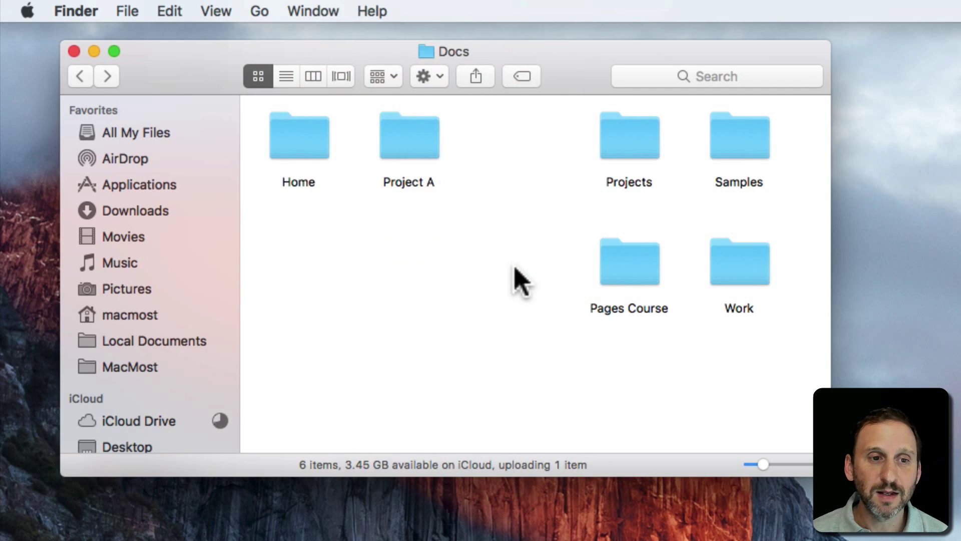
pyautogui.press('super+z')
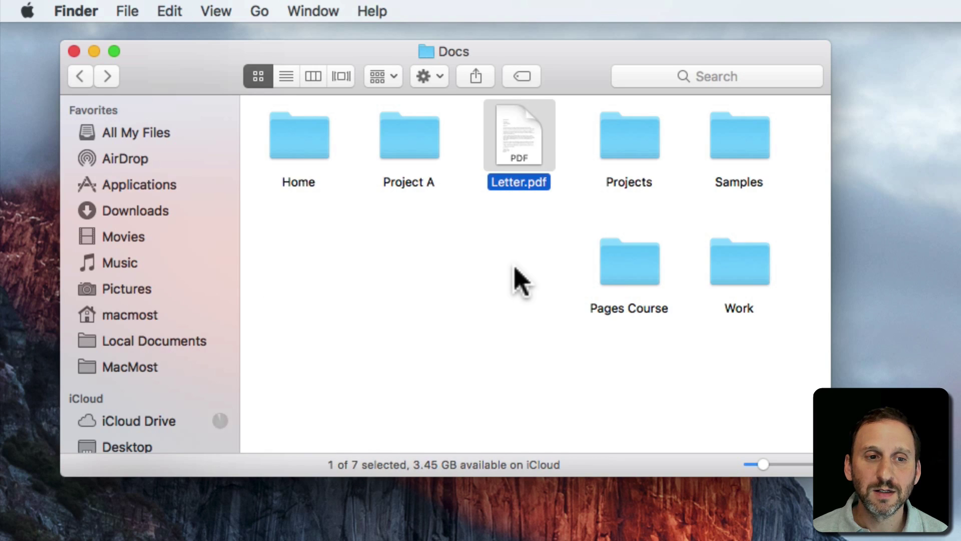
pyautogui.press('super+z')
pyautogui.click(482, 253)
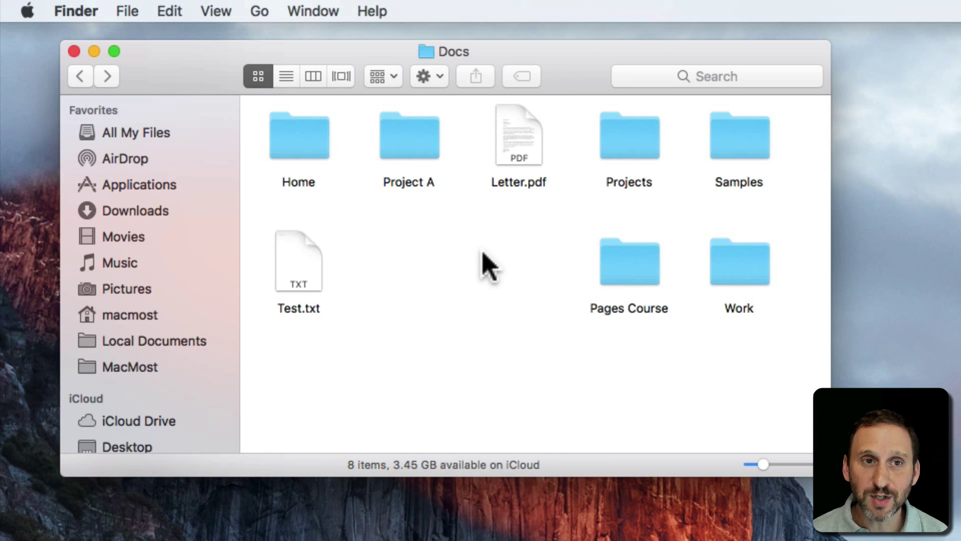
pyautogui.moveTo(543, 132); pyautogui.dragTo(628, 151)
# Undo moving Letter.pdf into Projects, then confirm Redo Move is offered without using it
pyautogui.click(170, 11)
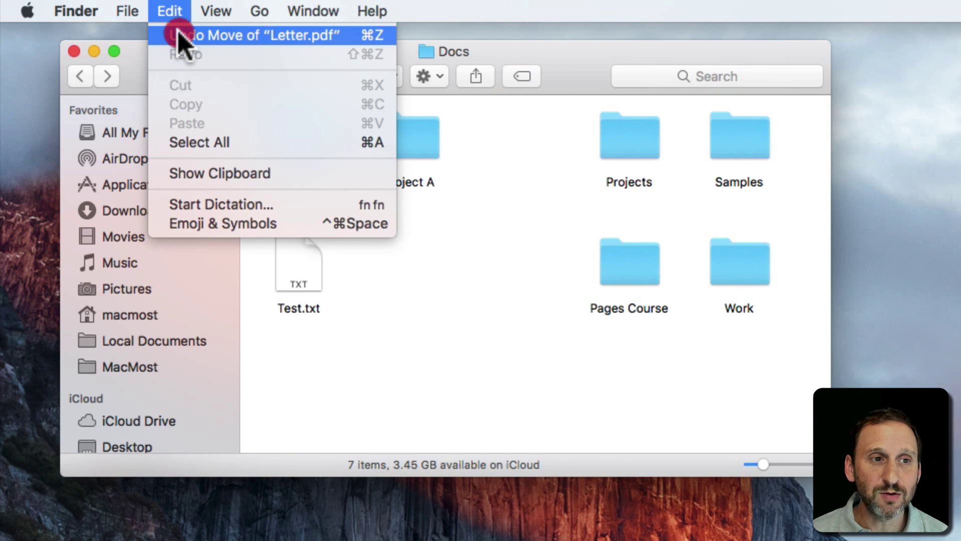
pyautogui.click(235, 39)
pyautogui.click(235, 39)
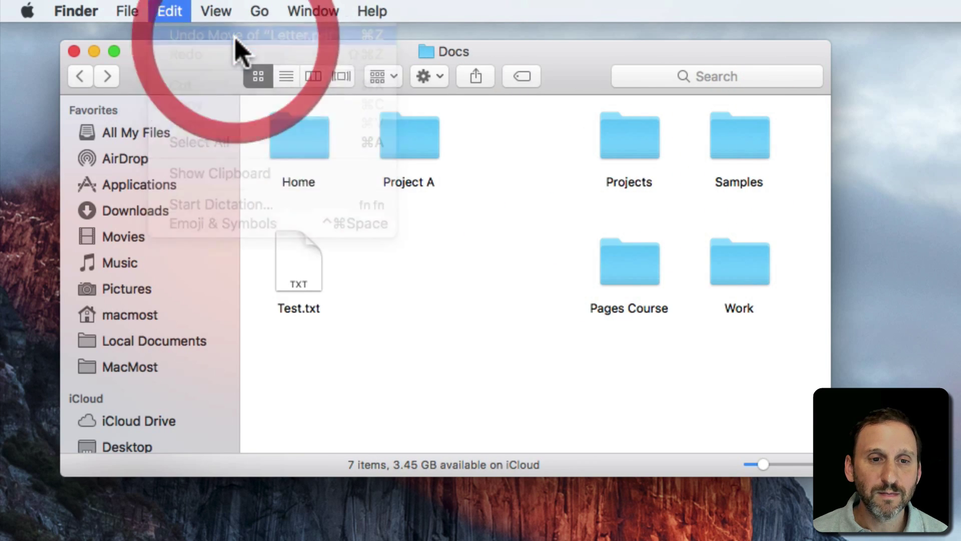
pyautogui.click(170, 11)
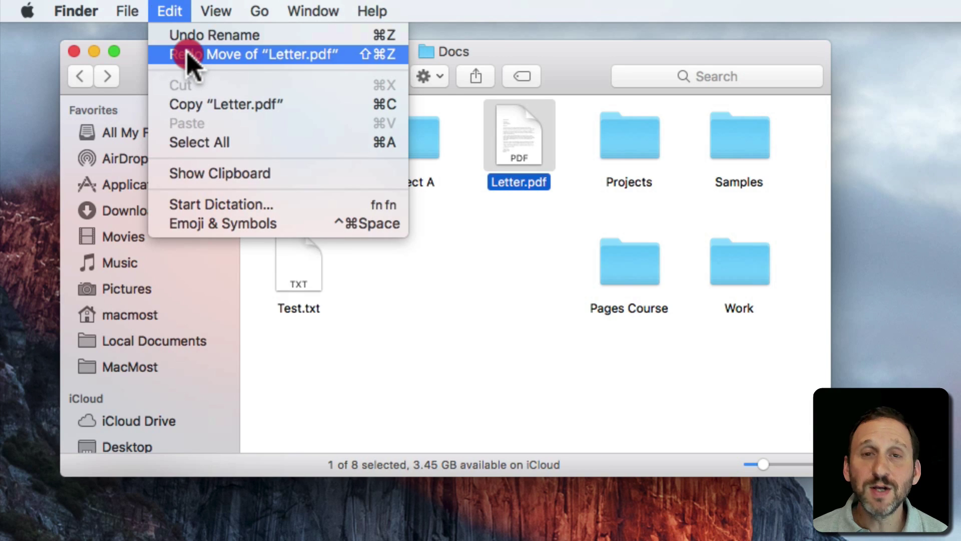
pyautogui.click(171, 10)
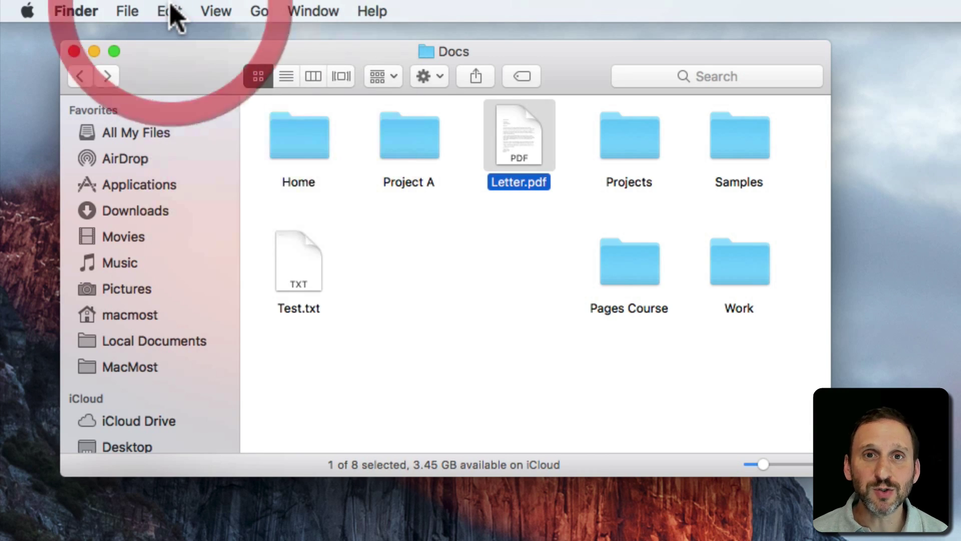
pyautogui.click(171, 11)
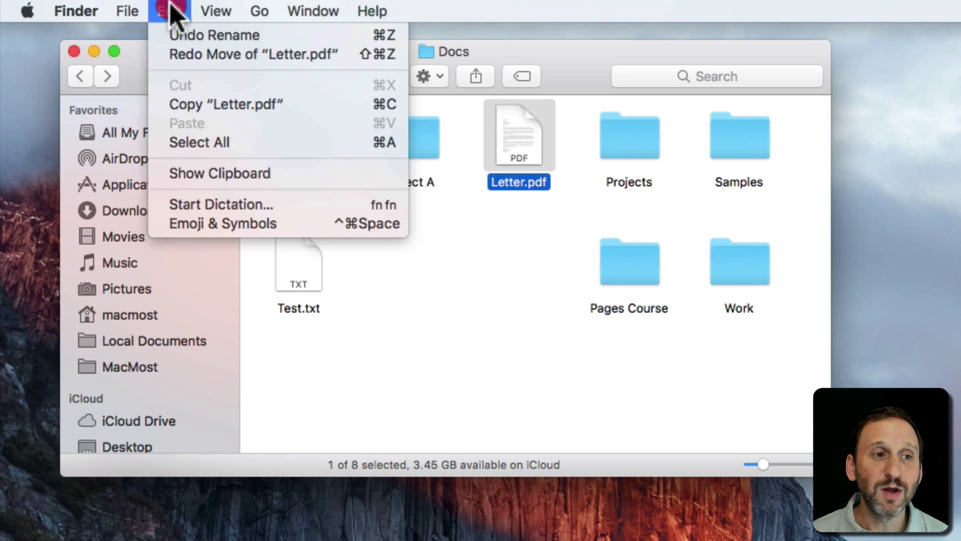
pyautogui.click(171, 11)
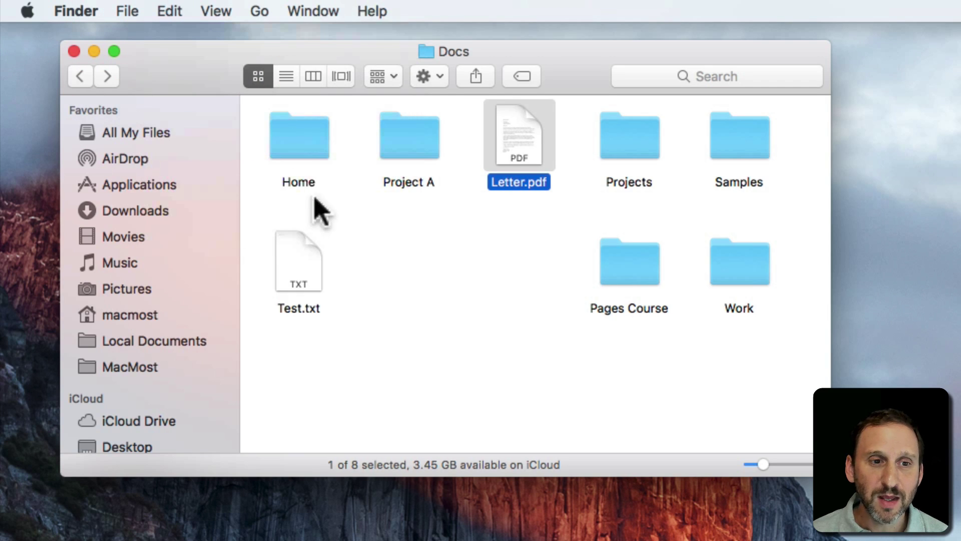
# Rename Letter.pdf to 'ANother Name', then use Undo Rename to restore Letter.pdf
pyautogui.click(506, 185)
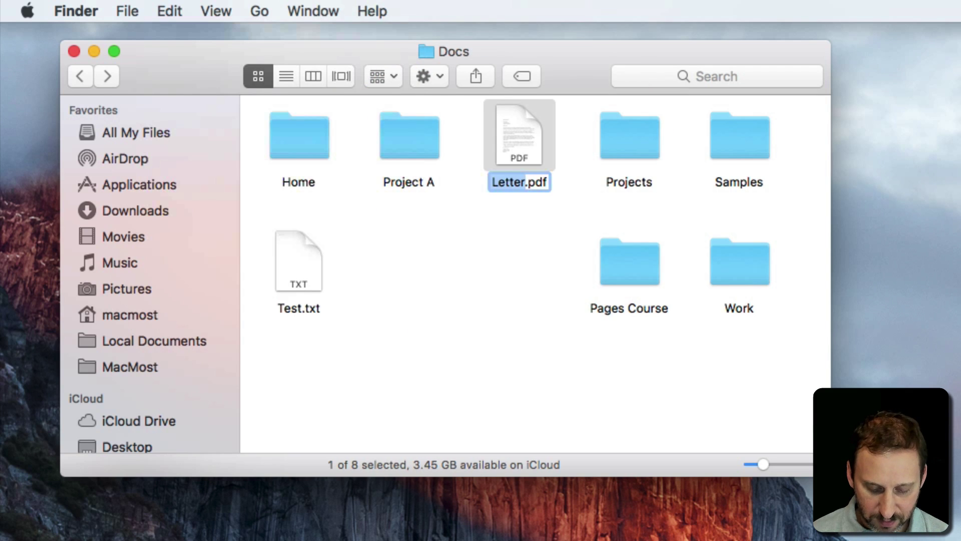
pyautogui.write('ANother Name')
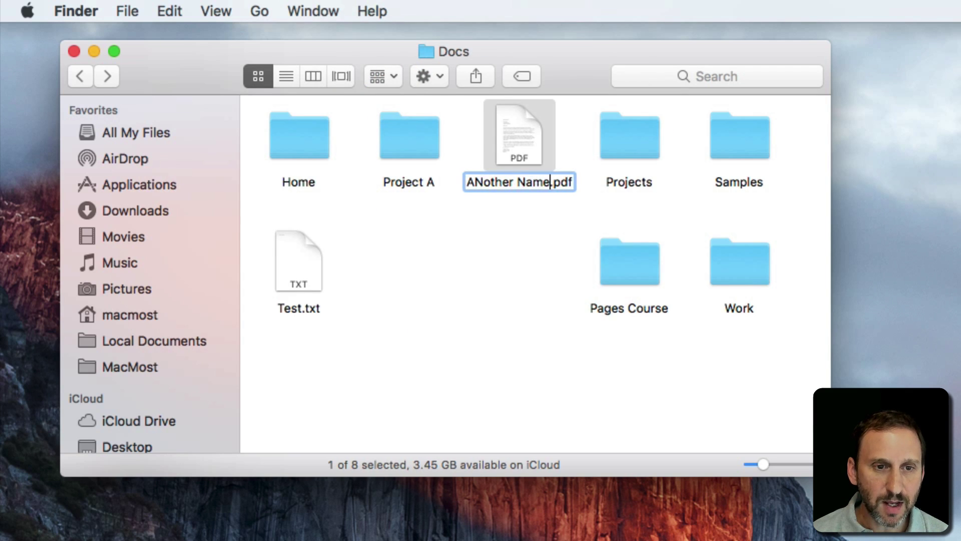
pyautogui.press('Return')
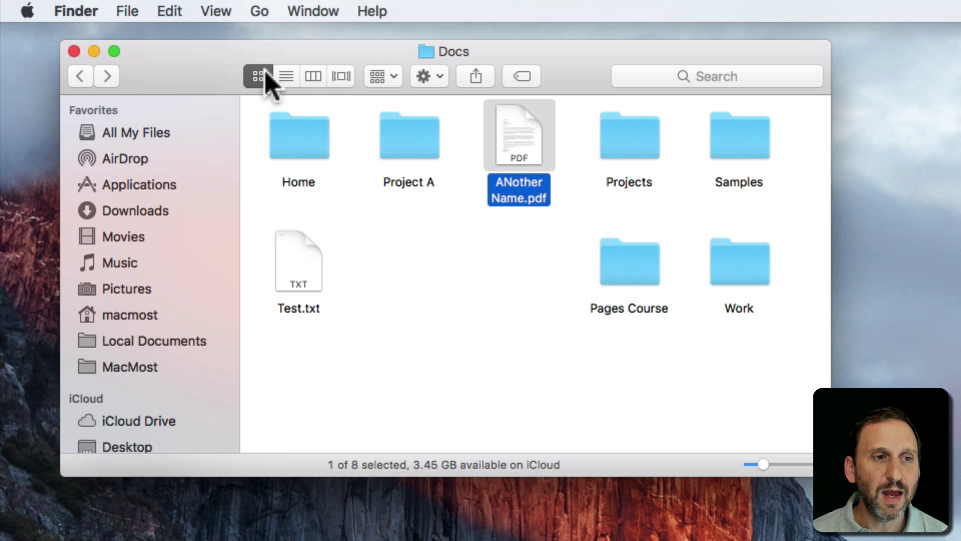
pyautogui.click(171, 11)
pyautogui.click(183, 35)
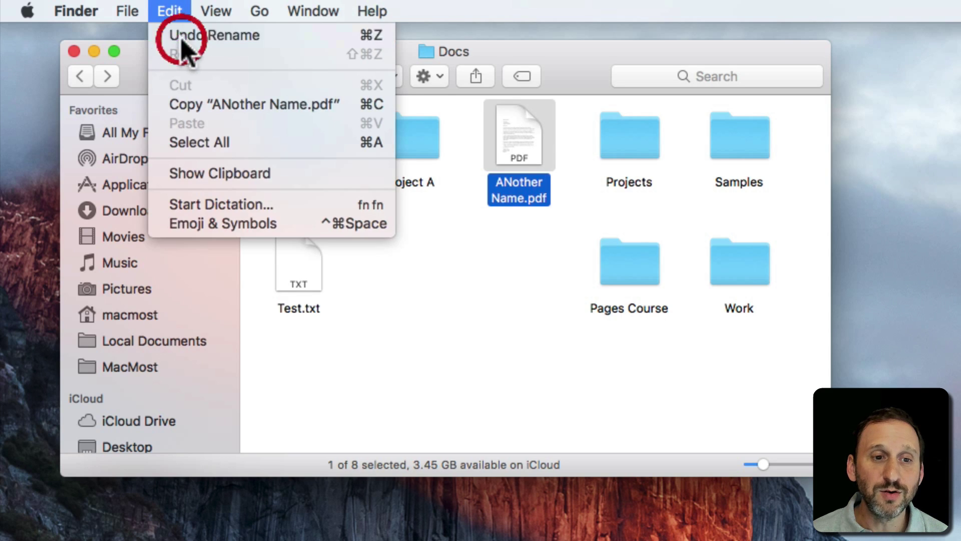
pyautogui.click(414, 274)
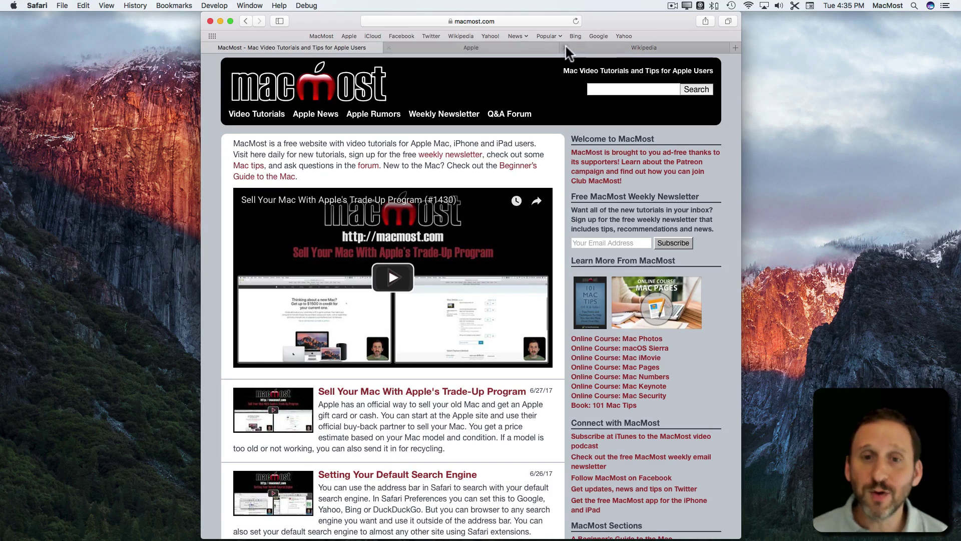
# Close the Apple tab, then reopen it with Undo Close Tab
pyautogui.click(431, 48)
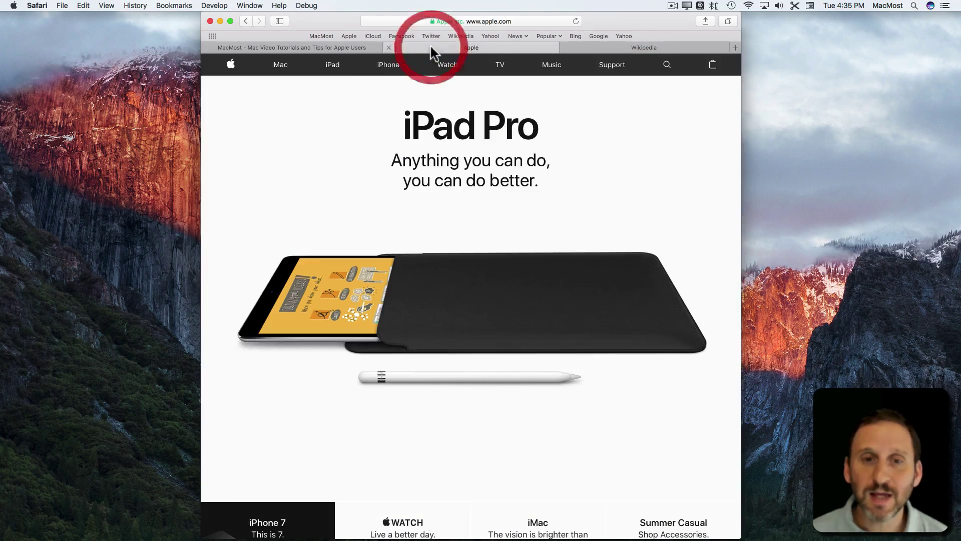
pyautogui.click(388, 47)
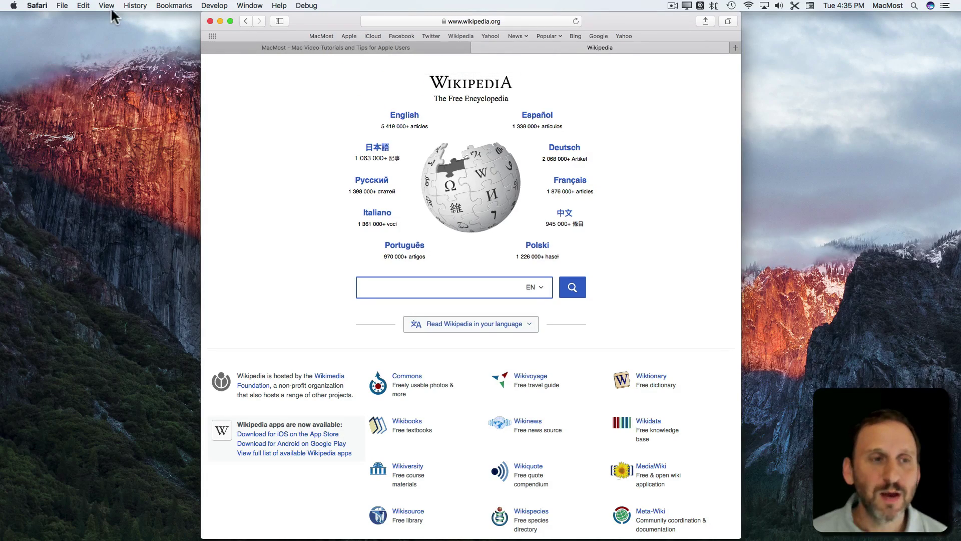
pyautogui.click(83, 6)
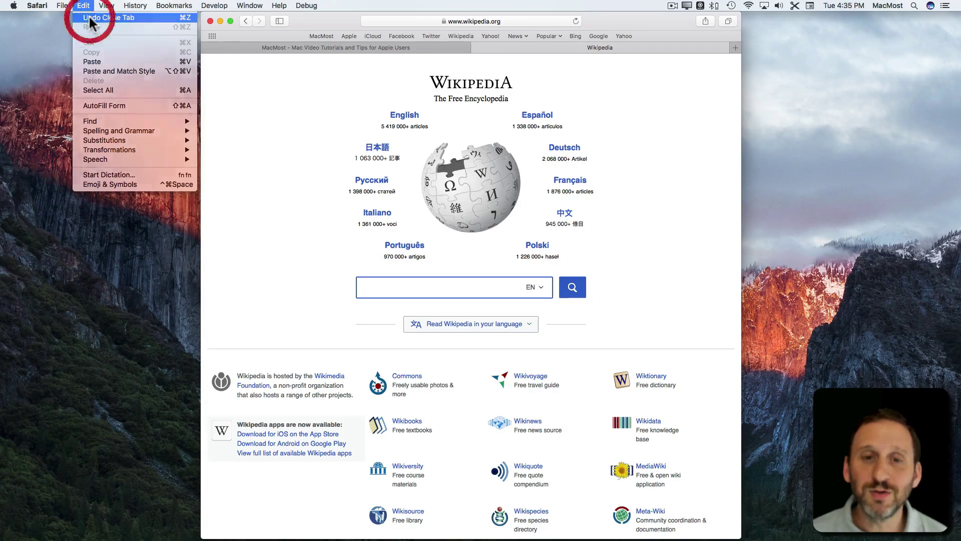
pyautogui.click(90, 18)
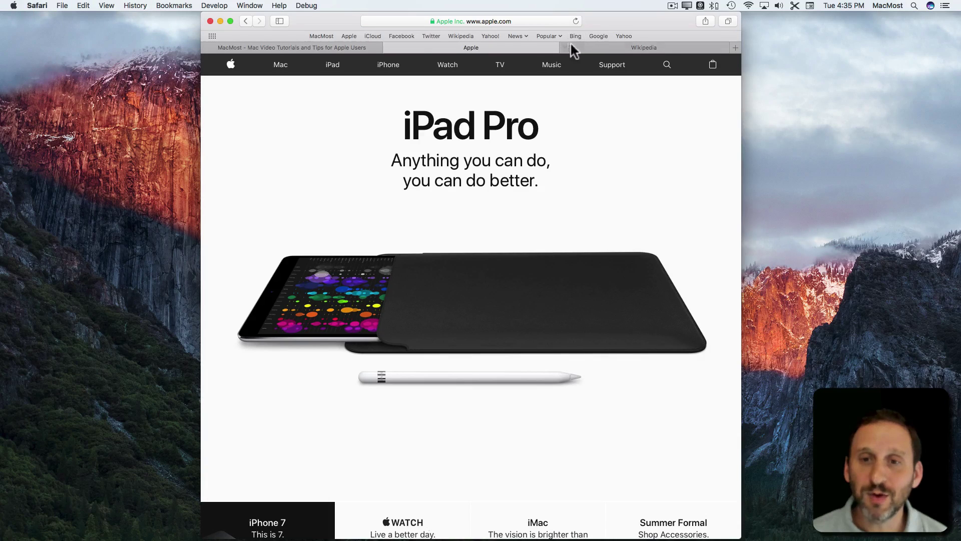
# Close the Apple and Wikipedia tabs, then reopen both with Undo Close Tab twice
pyautogui.click(389, 47)
pyautogui.click(389, 47)
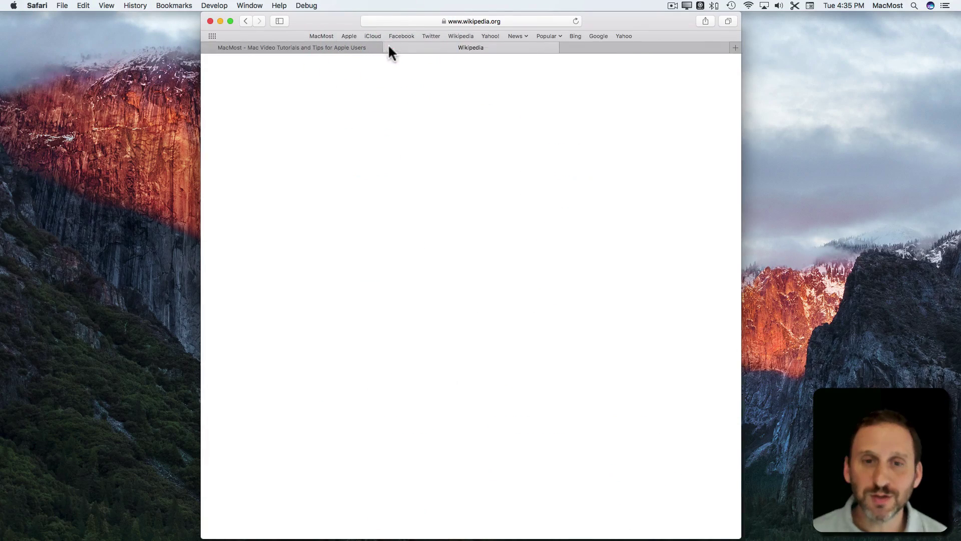
pyautogui.click(83, 6)
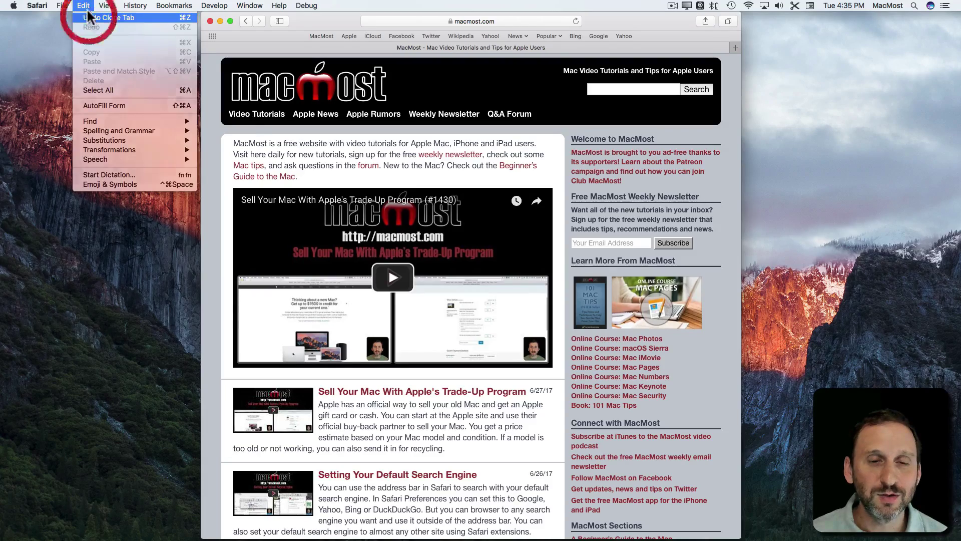
pyautogui.click(89, 18)
pyautogui.click(83, 5)
pyautogui.click(80, 19)
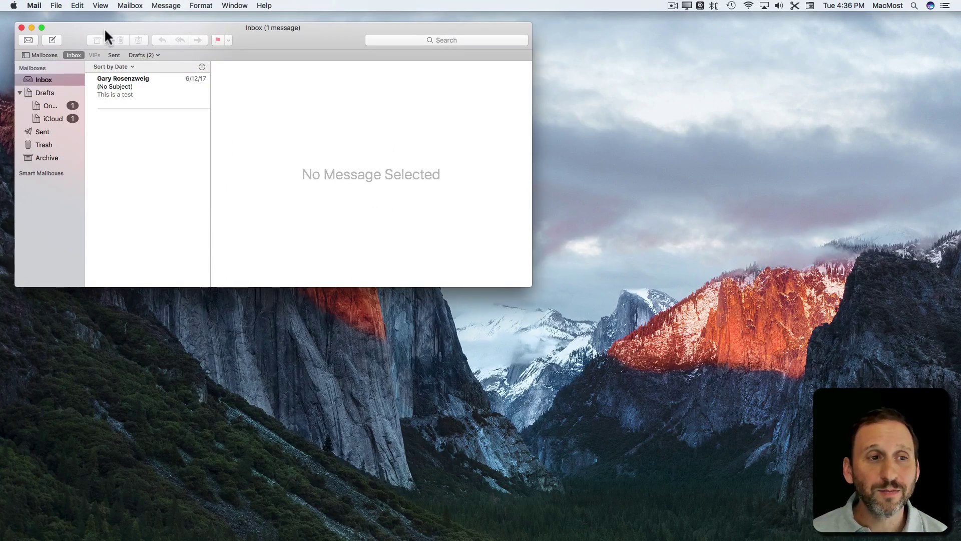
# Archive the test message with the Archive button, then undo the archiving
pyautogui.click(104, 28)
pyautogui.click(106, 80)
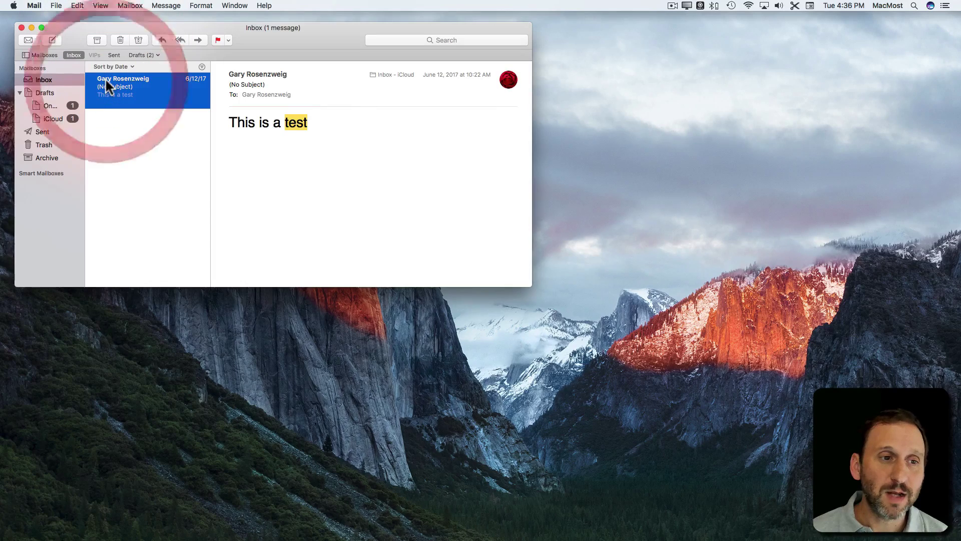
pyautogui.click(99, 40)
pyautogui.click(79, 6)
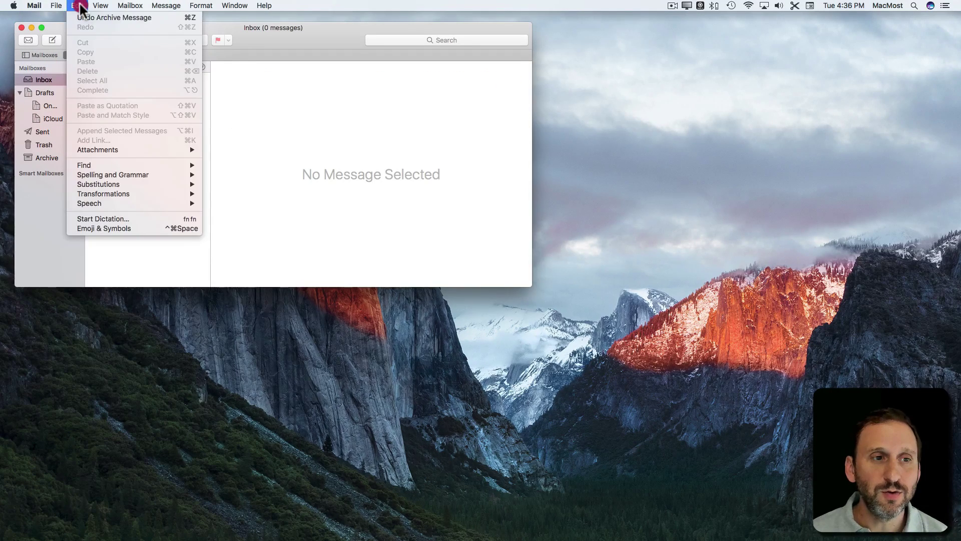
pyautogui.click(81, 17)
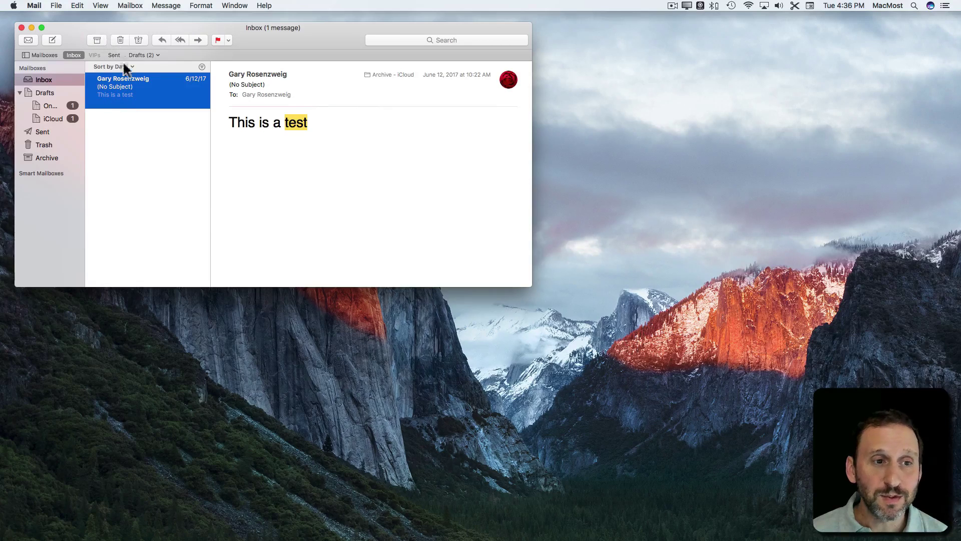
# Archive the message again with Ctrl-Cmd-A and undo it back to the inbox
pyautogui.press('ctrl+super+a')
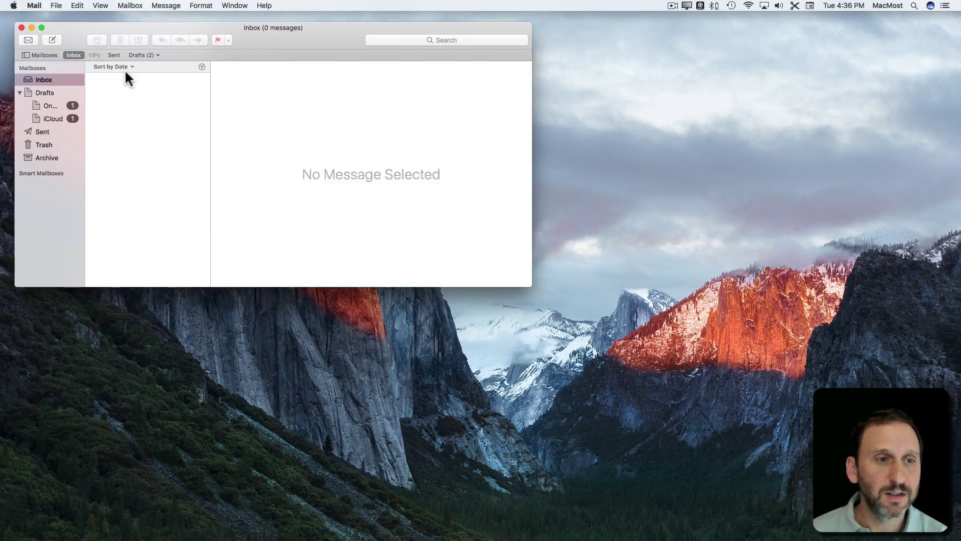
pyautogui.click(76, 6)
pyautogui.click(79, 14)
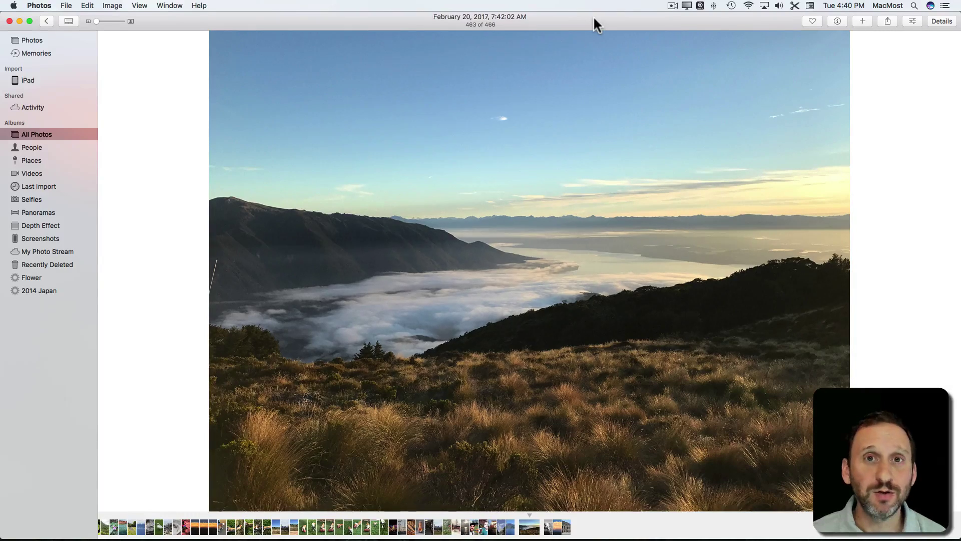
# Open the photo's Light adjustments, undo the slider changes back to zero, and set Exposure to -0.33
pyautogui.click(910, 21)
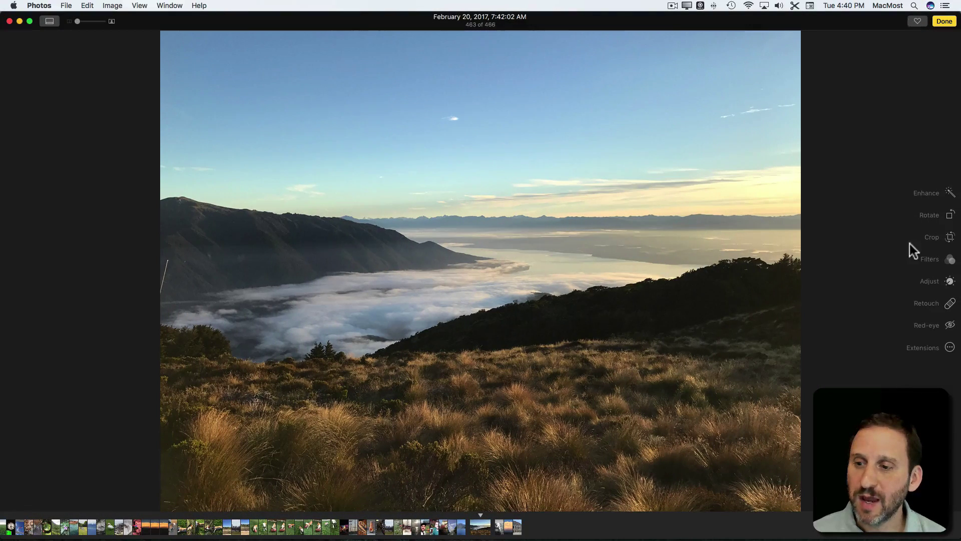
pyautogui.click(950, 282)
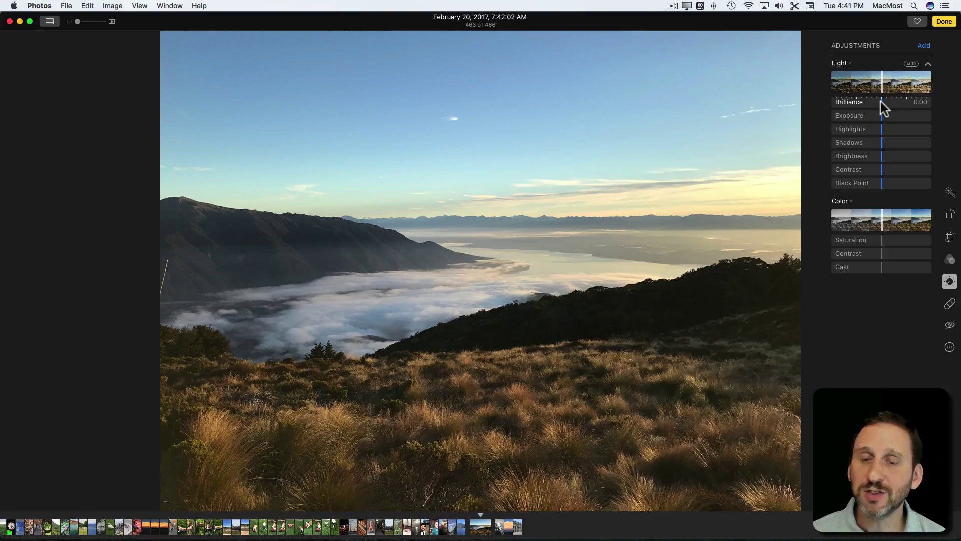
pyautogui.moveTo(881, 101); pyautogui.dragTo(903, 169)
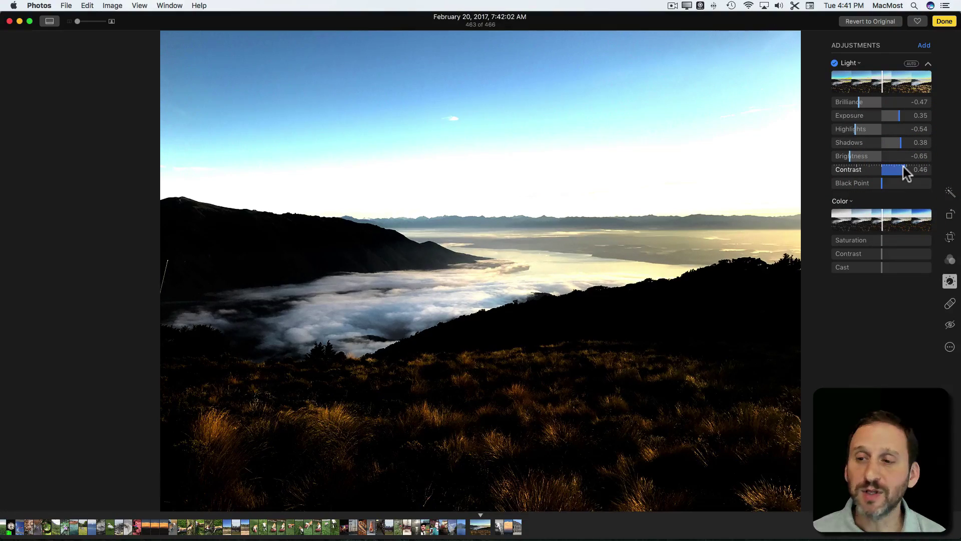
pyautogui.press('super+z')
pyautogui.press('super+z')
pyautogui.press('super+z')
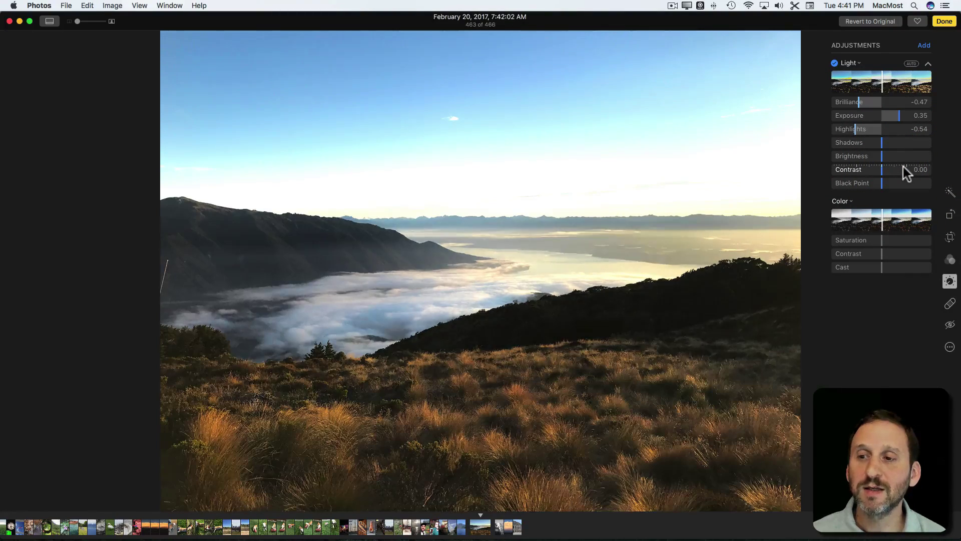
pyautogui.press('super+z')
pyautogui.press('super+z')
pyautogui.press('super+z')
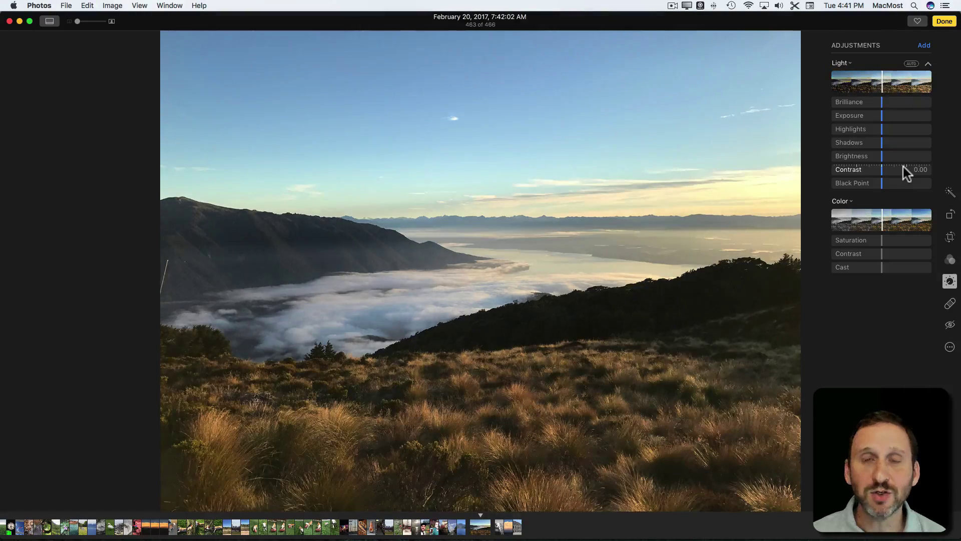
pyautogui.moveTo(884, 118); pyautogui.dragTo(865, 119)
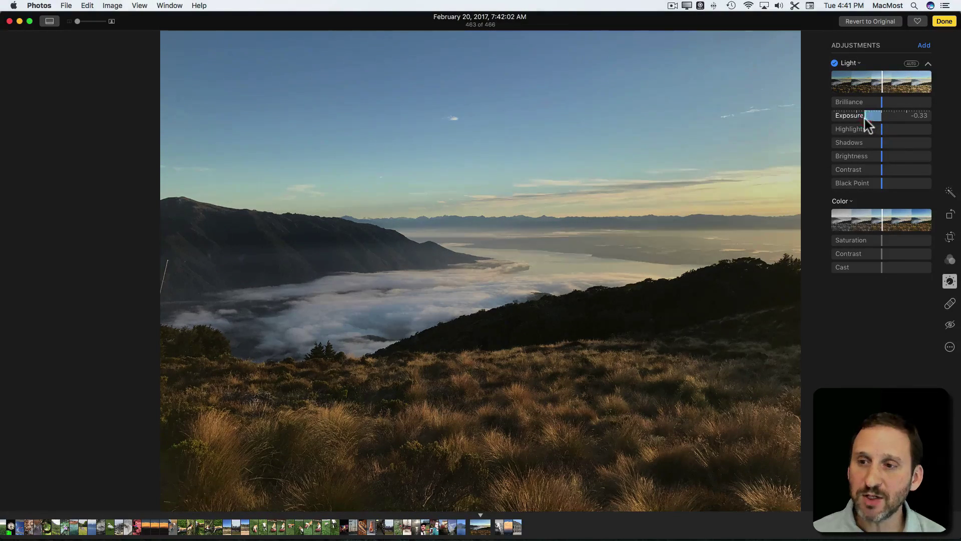
# Apply the Chrome filter to the photo and auto-enhance it
pyautogui.click(950, 261)
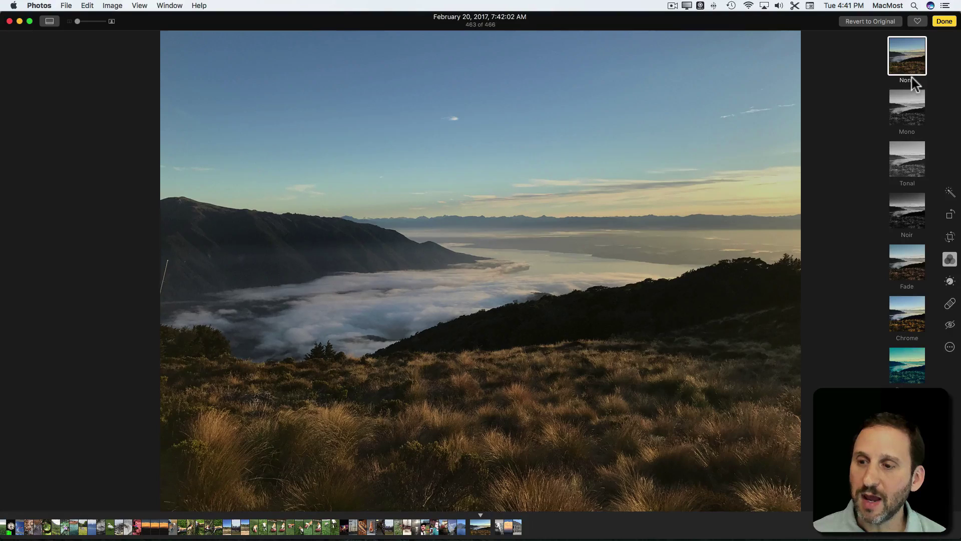
pyautogui.click(912, 325)
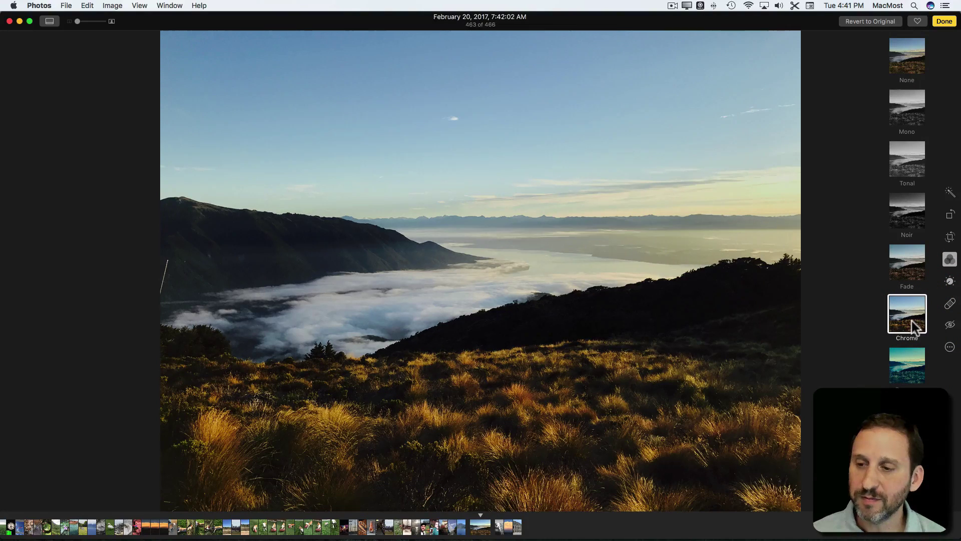
pyautogui.click(951, 193)
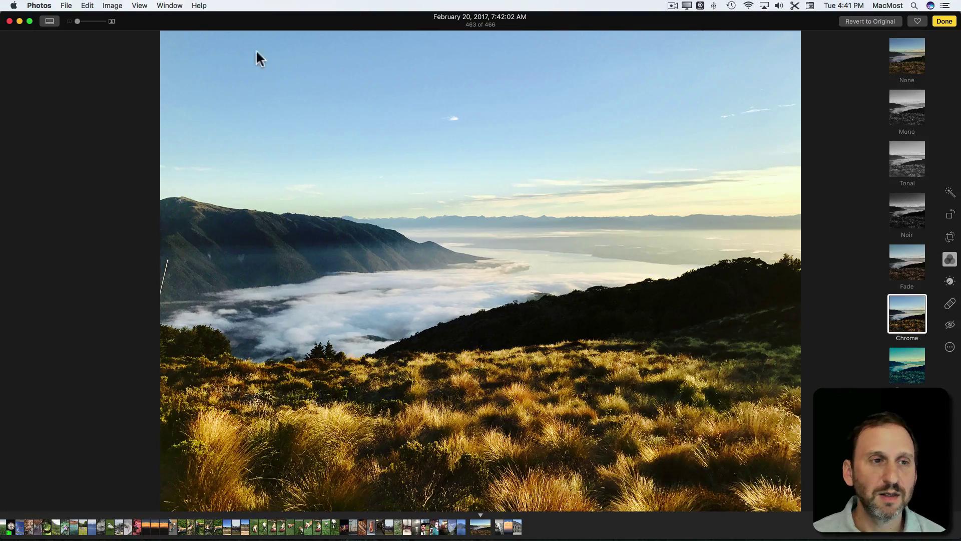
# Undo Auto Enhance and Chrome, then confirm Redo Chrome is offered without using it
pyautogui.click(87, 6)
pyautogui.click(89, 14)
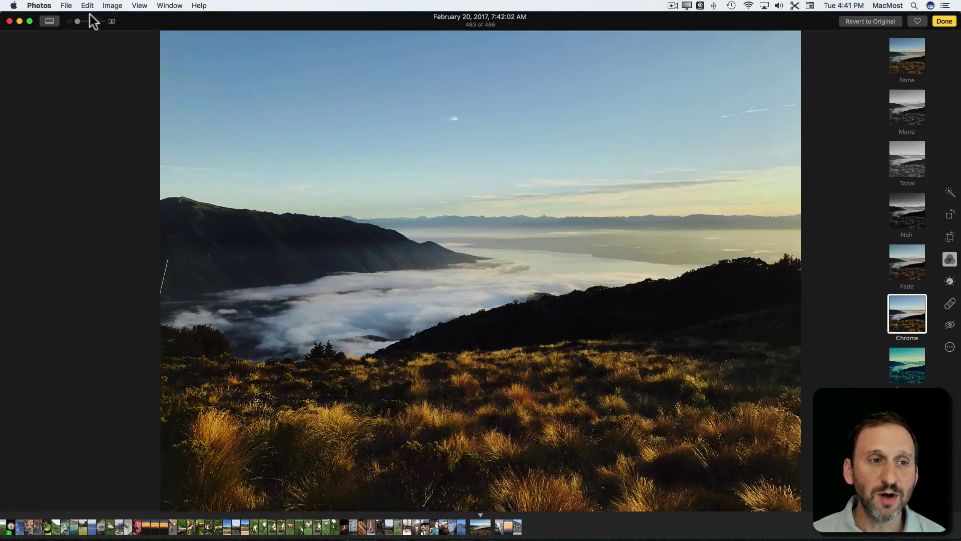
pyautogui.click(88, 6)
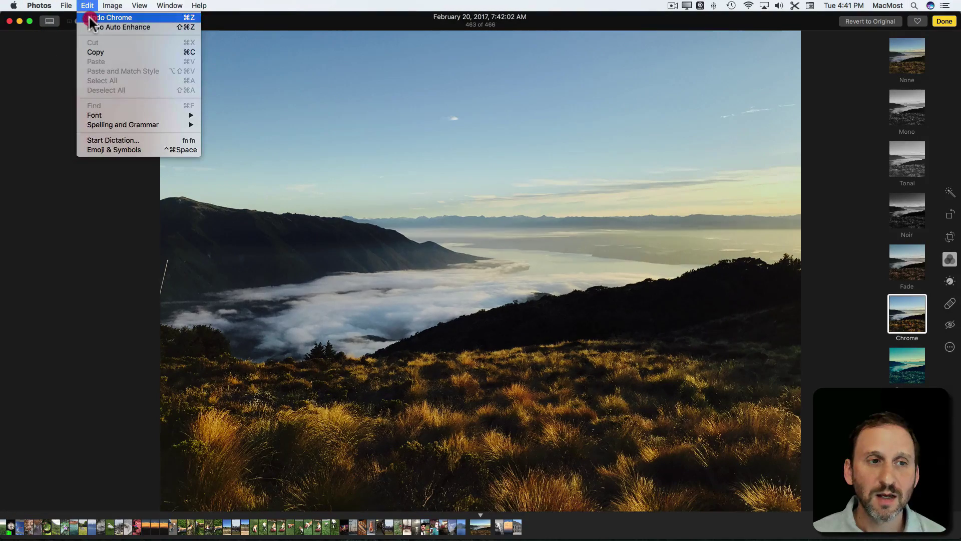
pyautogui.click(88, 18)
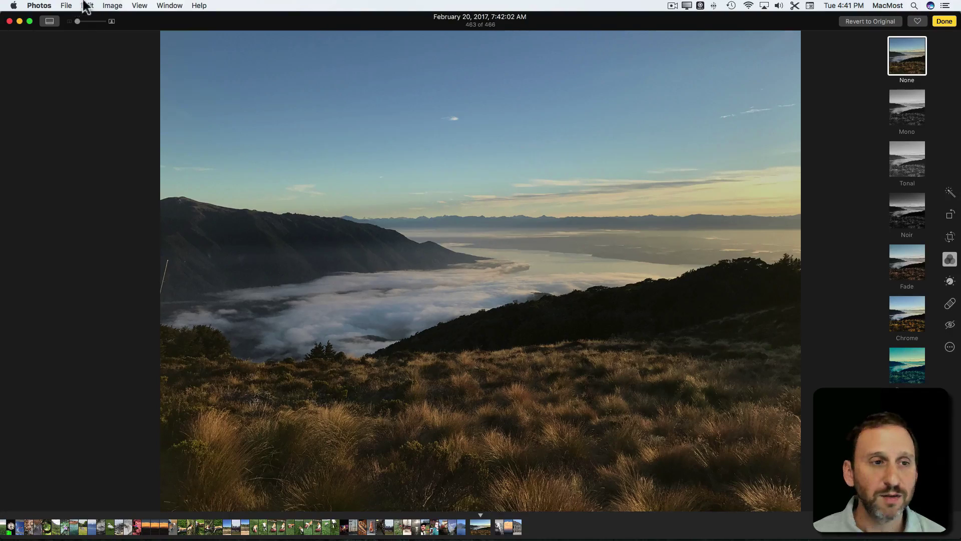
pyautogui.click(84, 3)
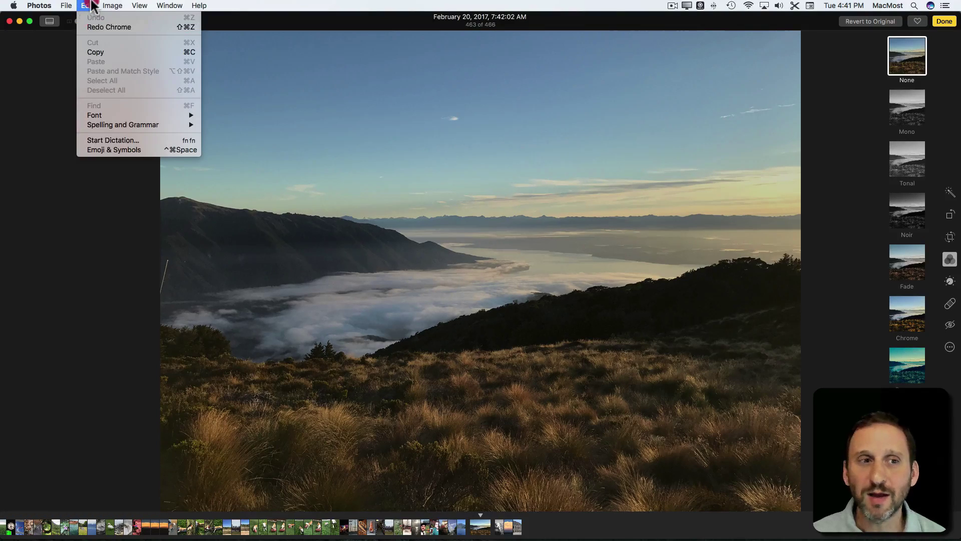
pyautogui.click(92, 6)
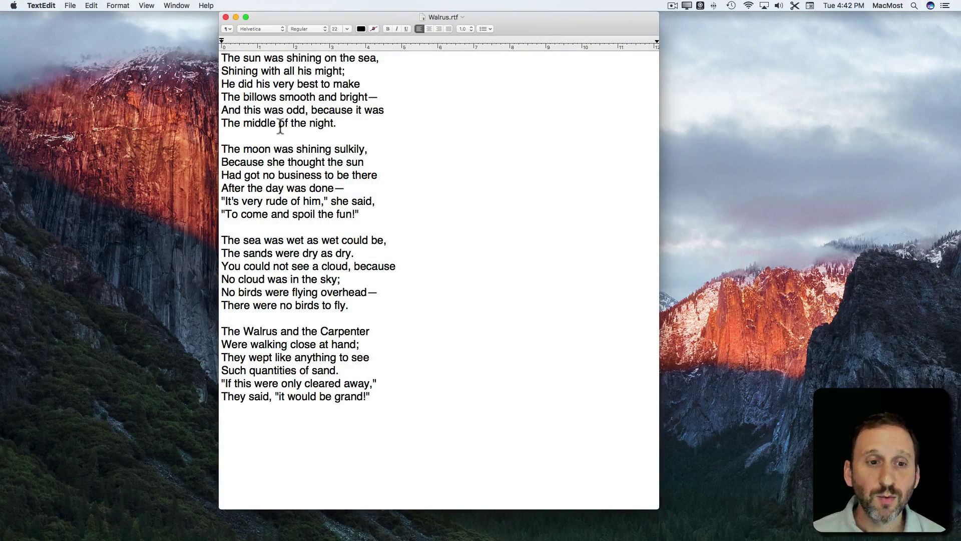
# Delete the "He did his very best to make" and "You could not see a cloud" lines
pyautogui.moveTo(222, 84); pyautogui.dragTo(220, 96)
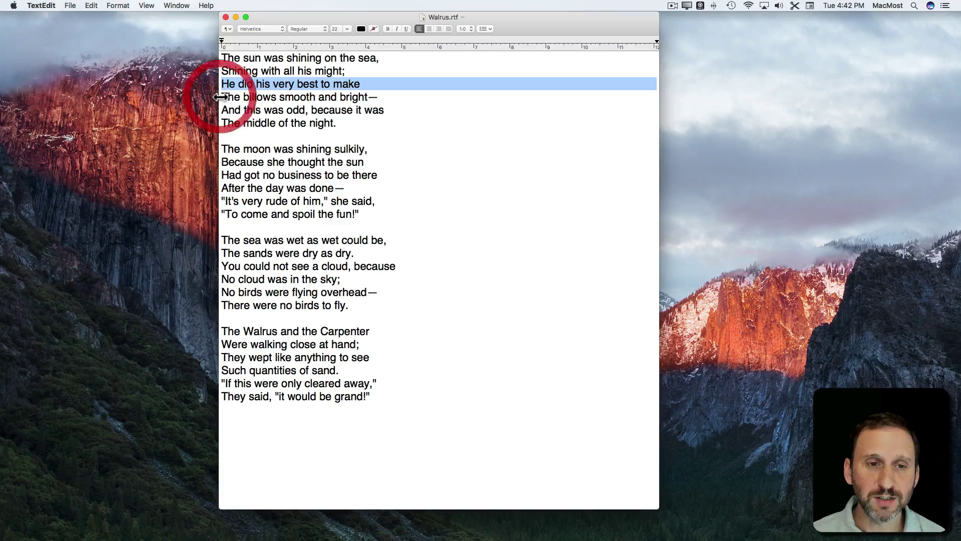
pyautogui.press('BackSpace')
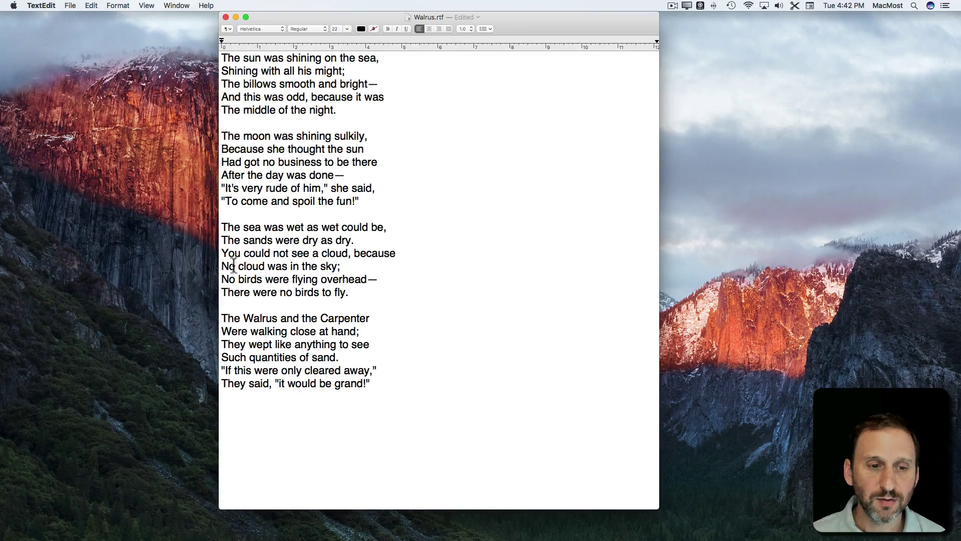
pyautogui.moveTo(222, 253); pyautogui.dragTo(223, 268)
pyautogui.press('BackSpace')
# Add the closing line "Add some more text.", save with Cmd-S, then try Undo Typing
pyautogui.click(268, 395)
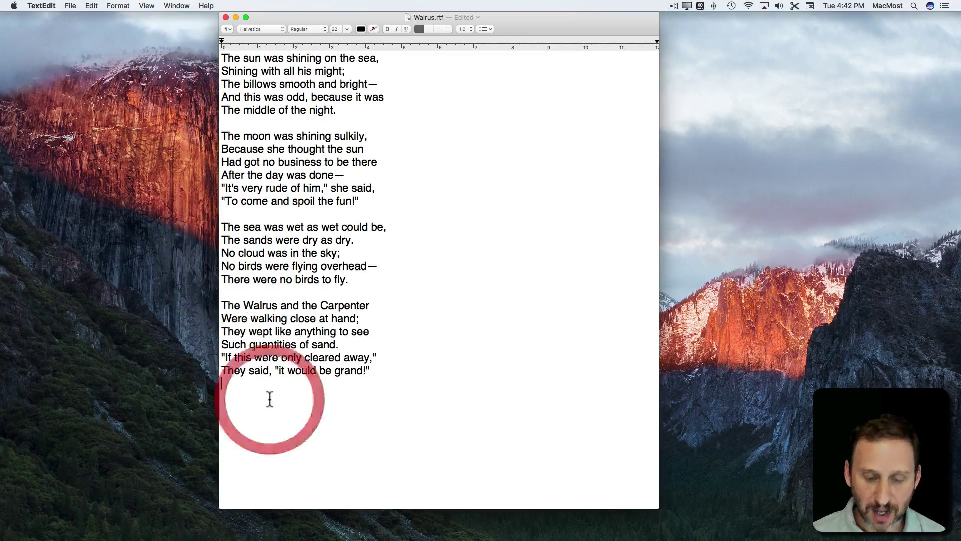
pyautogui.write('Add ')
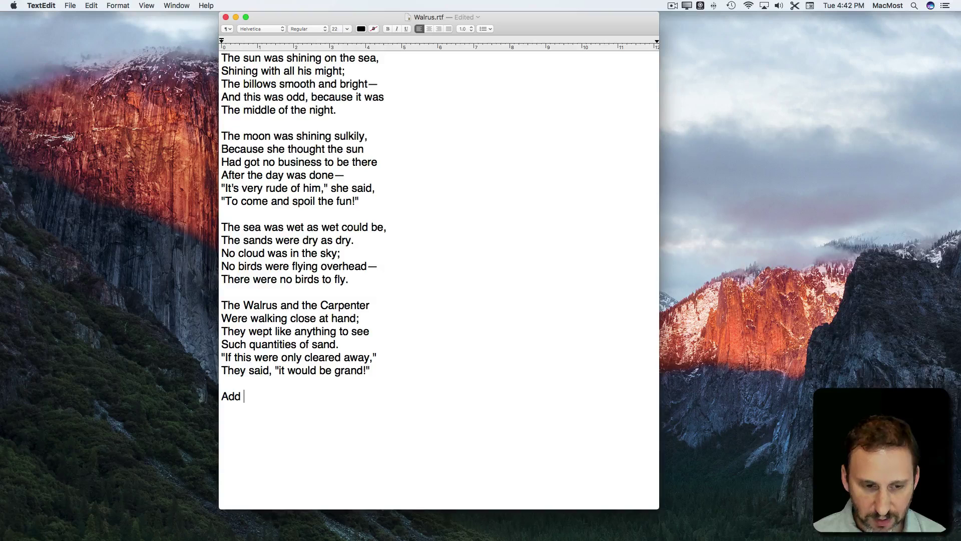
pyautogui.write('some more text.')
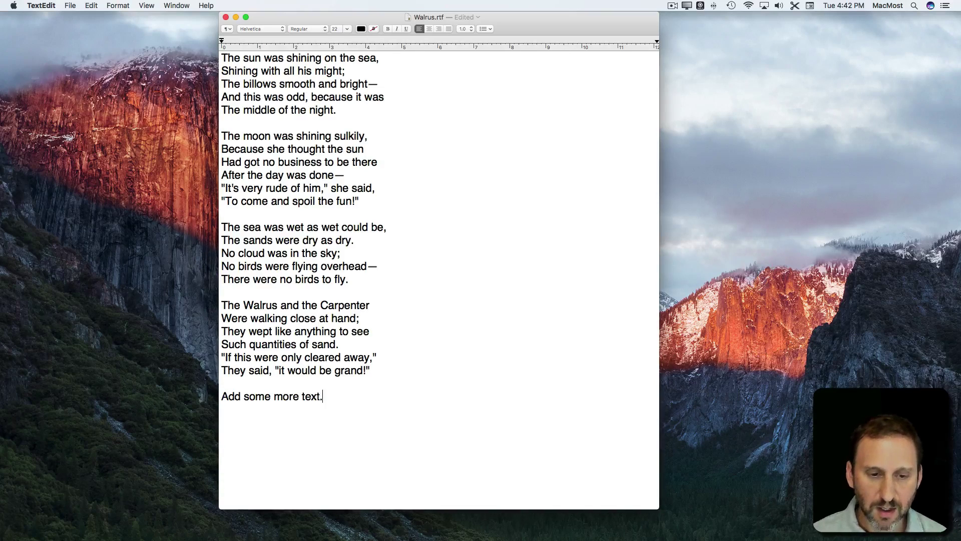
pyautogui.click(88, 6)
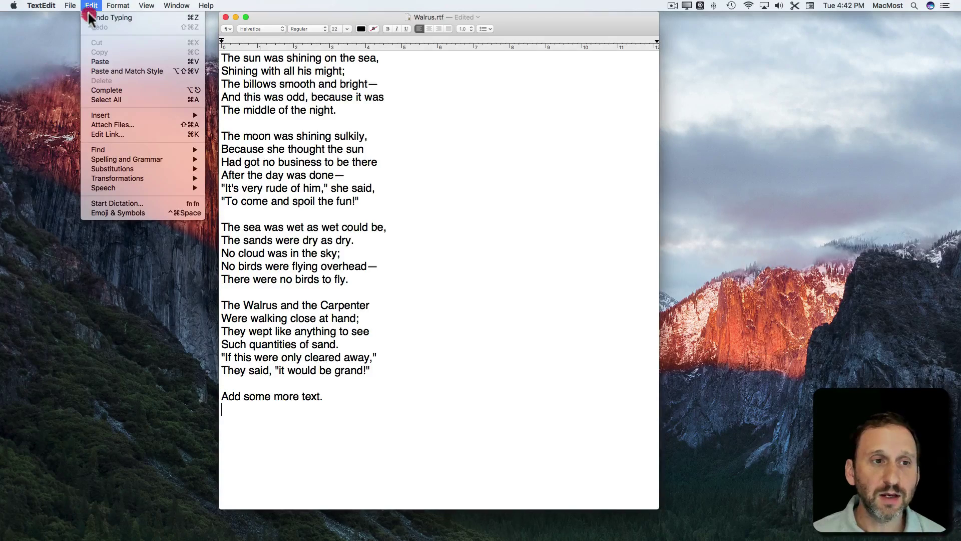
pyautogui.click(91, 6)
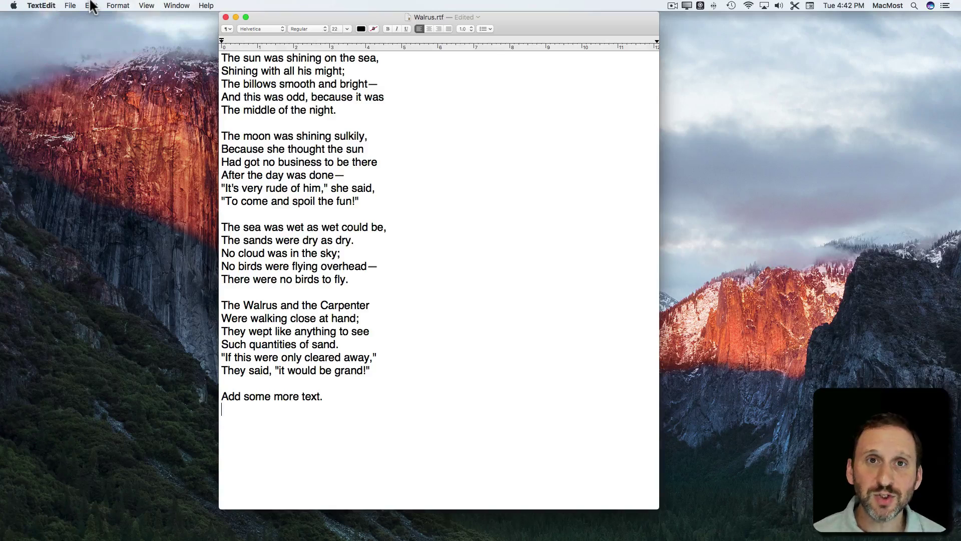
pyautogui.press('super+s')
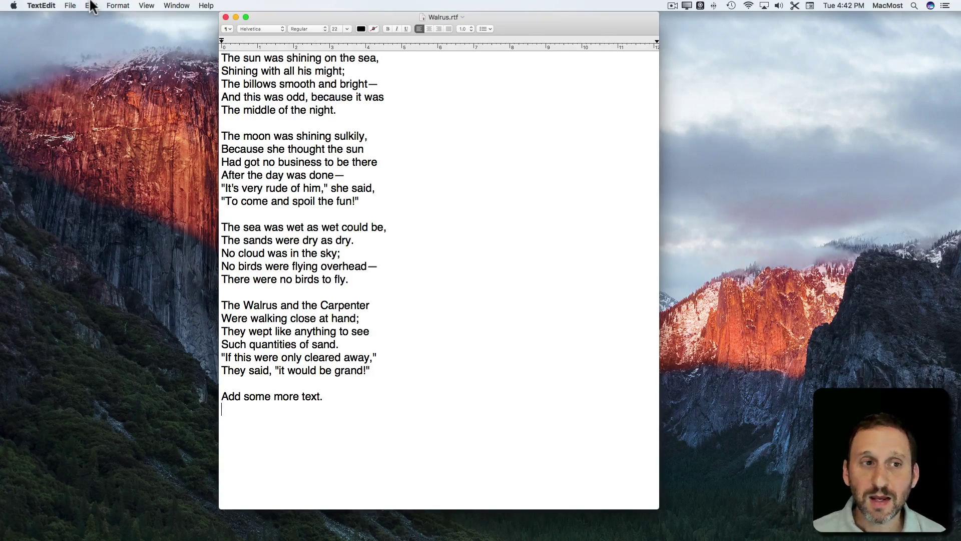
pyautogui.click(92, 6)
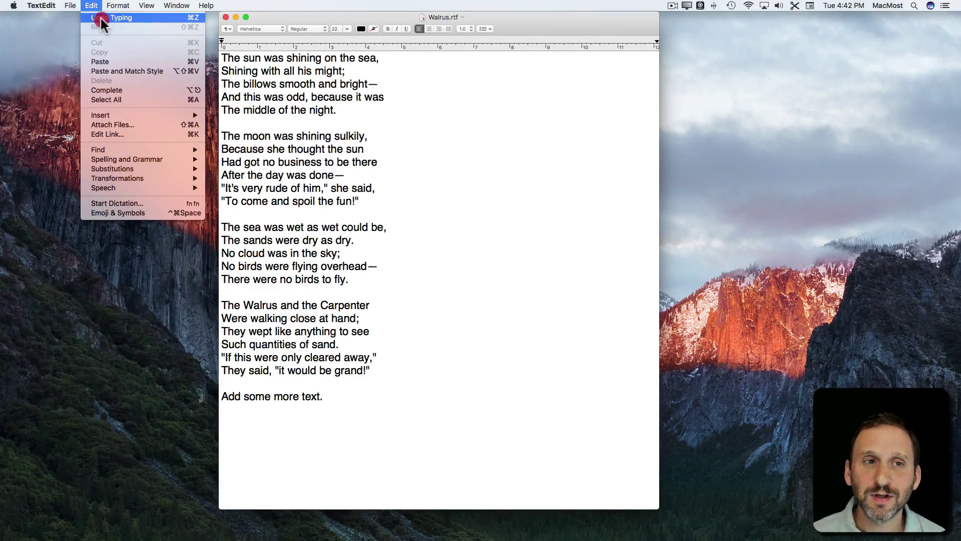
pyautogui.click(102, 23)
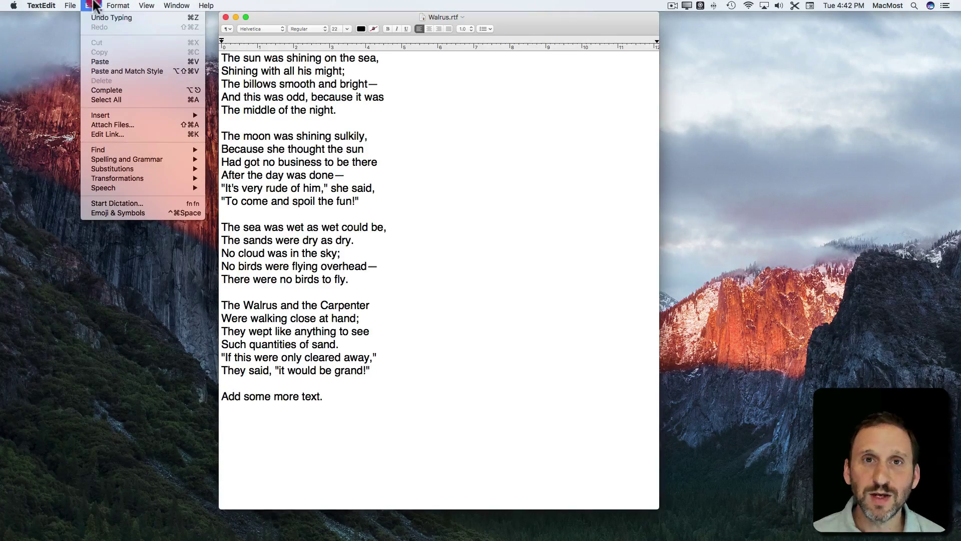
# Close Walrus.rtf, reopen it from Open Recent, and check whether Undo is still available
pyautogui.click(225, 17)
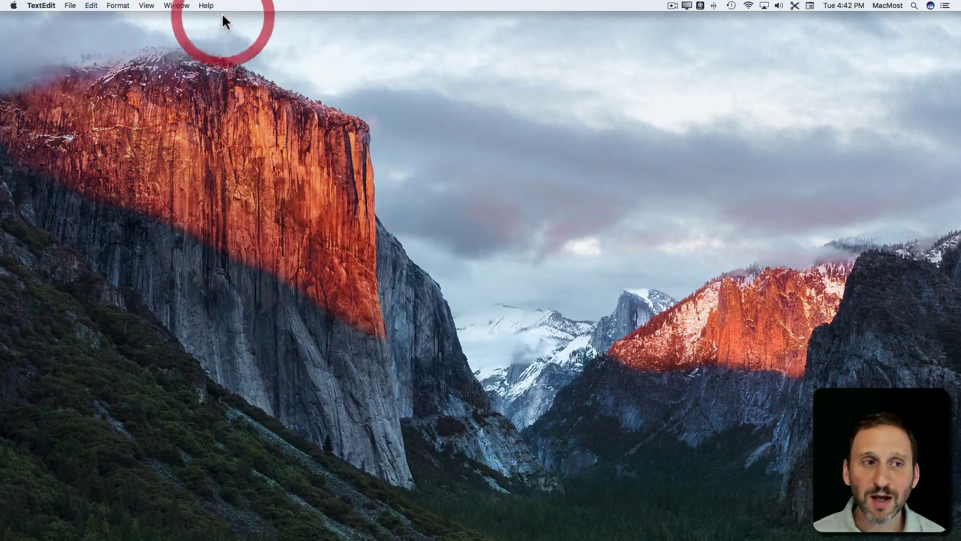
pyautogui.click(70, 5)
pyautogui.moveTo(86, 36)
pyautogui.click(170, 34)
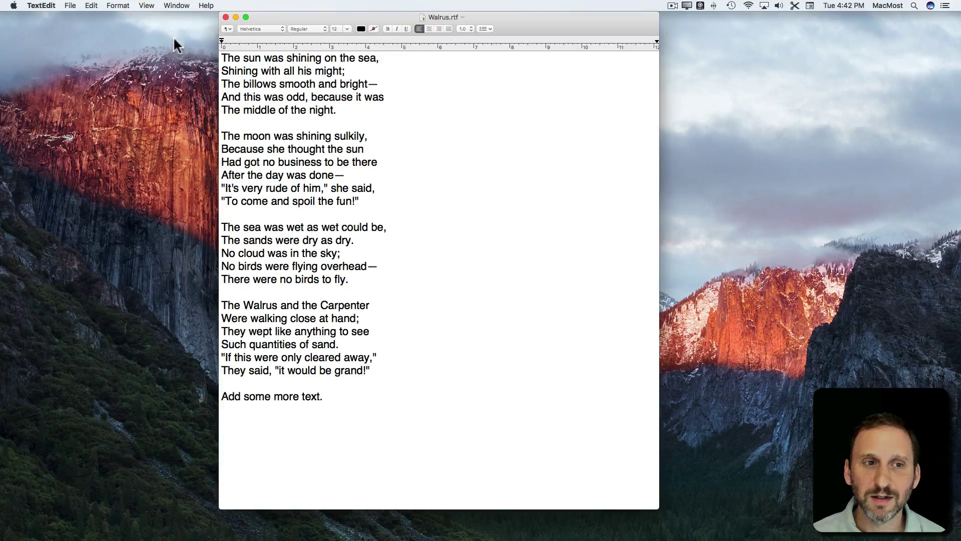
pyautogui.click(92, 6)
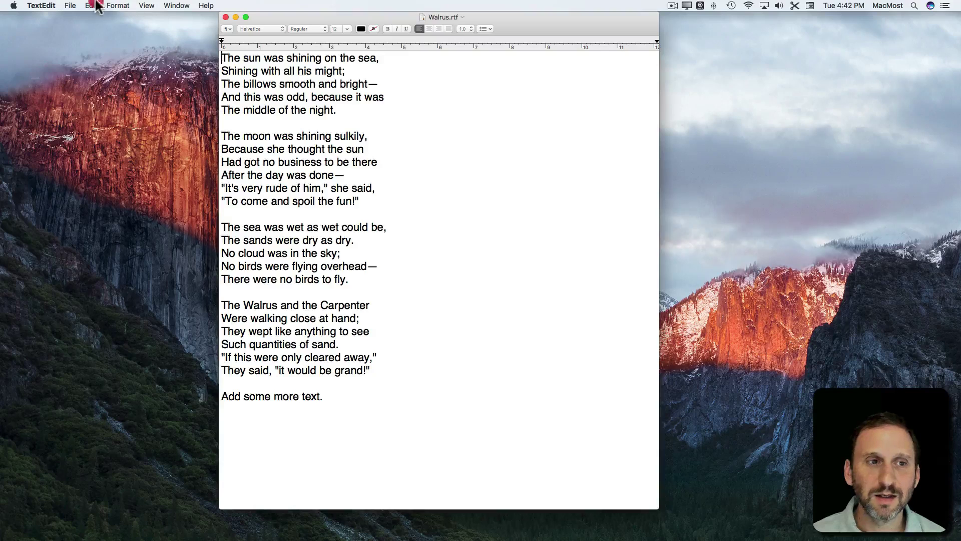
pyautogui.click(101, 6)
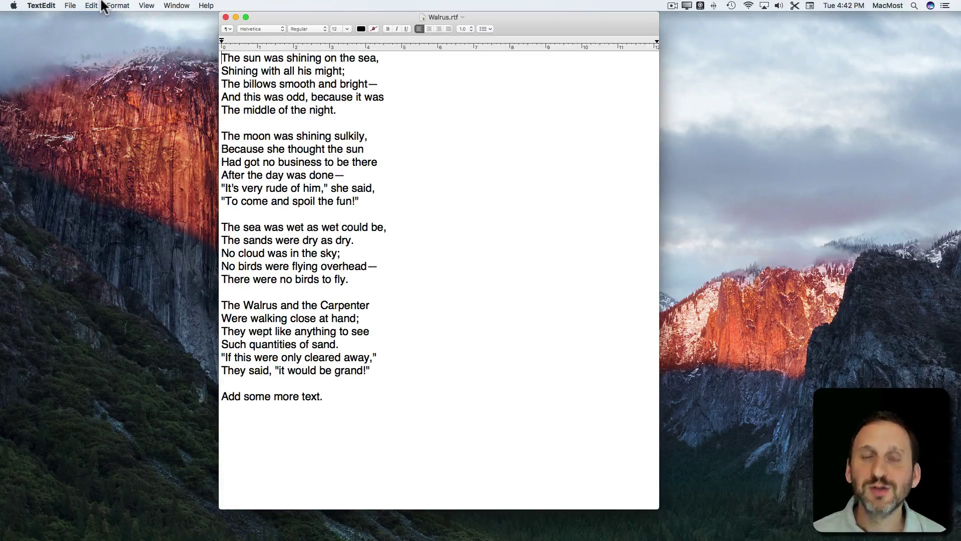